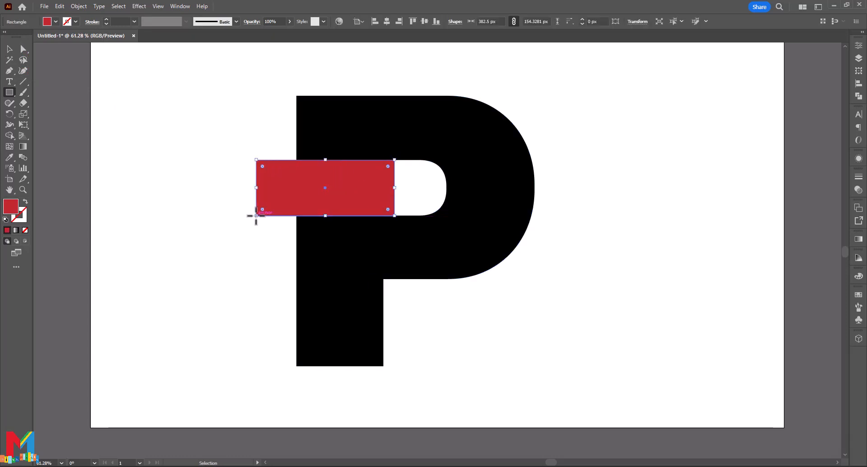
- Check the red rectangle's edges in outline view, then cut it out of the P's stem with Shape Builder, opening the counter
{"action": "key", "text": "ctrl+y"}
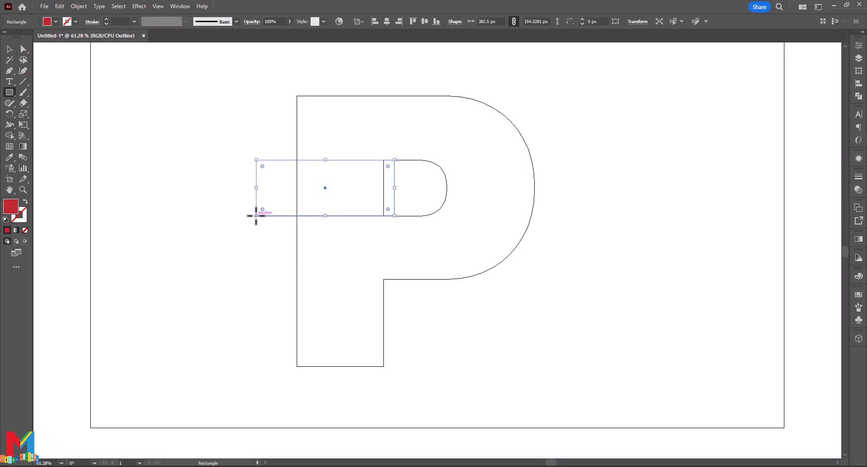
{"action": "left_click", "coordinate": [9, 48]}
{"action": "left_click", "coordinate": [189, 181]}
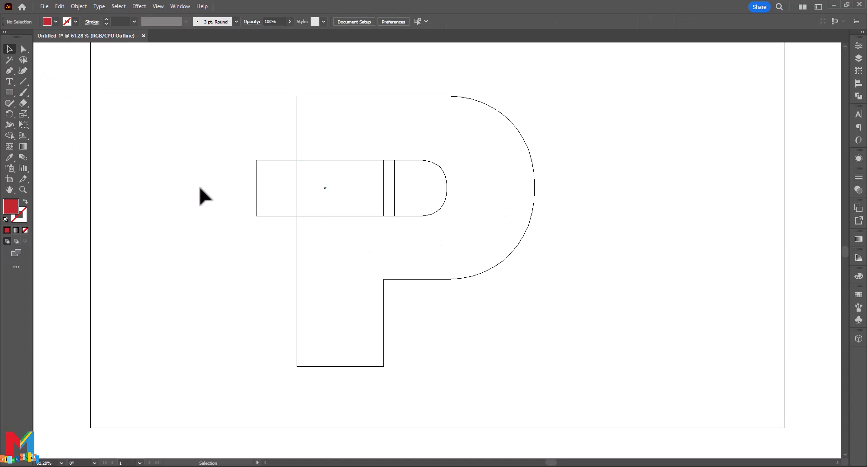
{"action": "key", "text": "ctrl+y"}
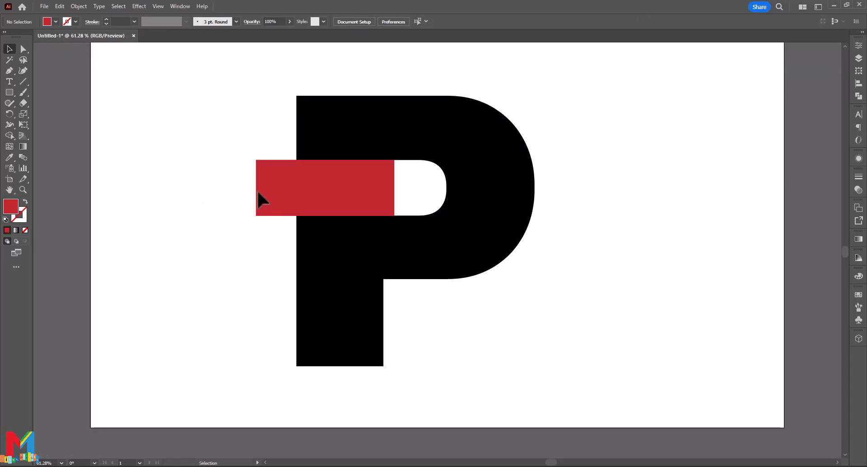
{"action": "left_click_drag", "start_coordinate": [559, 128], "coordinate": [272, 282]}
{"action": "key", "text": "shift+m"}
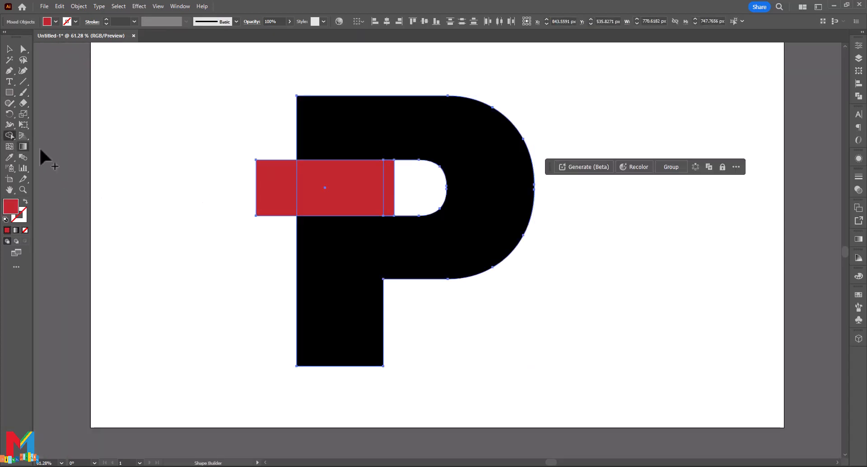
{"action": "left_click_drag", "start_coordinate": [203, 194], "coordinate": [401, 192], "text": "alt"}
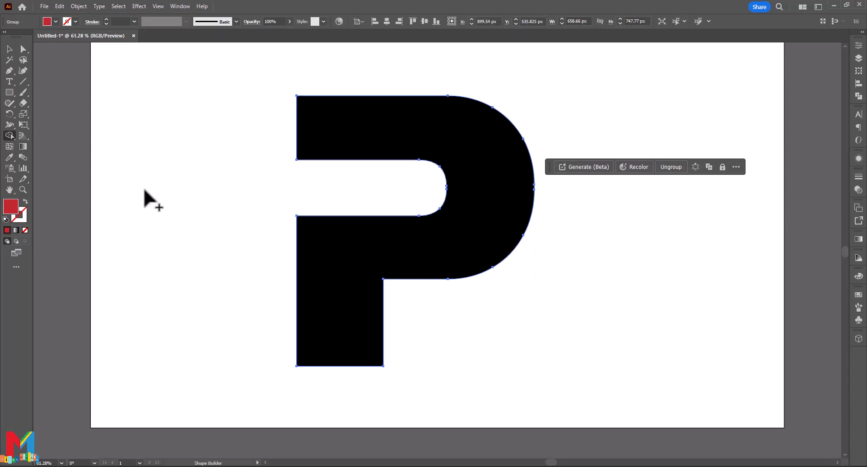
{"action": "left_click", "coordinate": [9, 48]}
{"action": "left_click", "coordinate": [126, 131]}
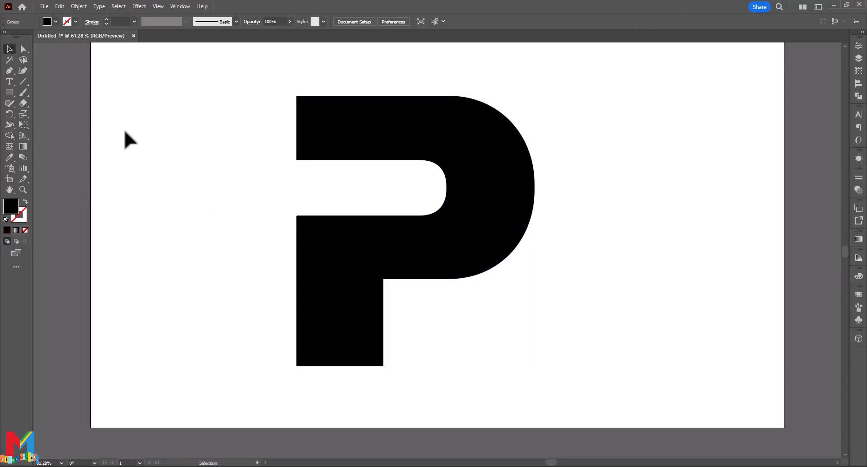
- Round the lower stem's upper-left corner to about 227 px and the lower-left corner of the P's upper arm
{"action": "left_click", "coordinate": [316, 295]}
{"action": "left_click", "coordinate": [23, 48]}
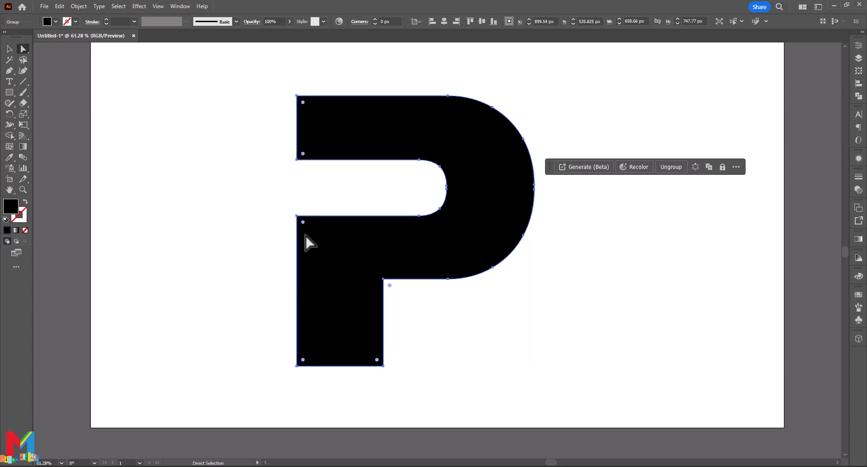
{"action": "left_click_drag", "start_coordinate": [303, 222], "coordinate": [379, 300]}
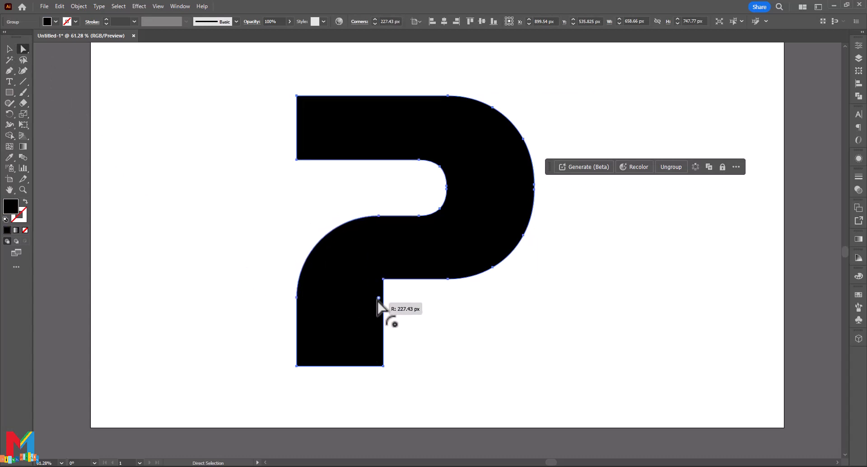
{"action": "left_click", "coordinate": [443, 314]}
{"action": "left_click", "coordinate": [344, 141]}
{"action": "left_click_drag", "start_coordinate": [309, 157], "coordinate": [354, 126]}
{"action": "left_click", "coordinate": [283, 209]}
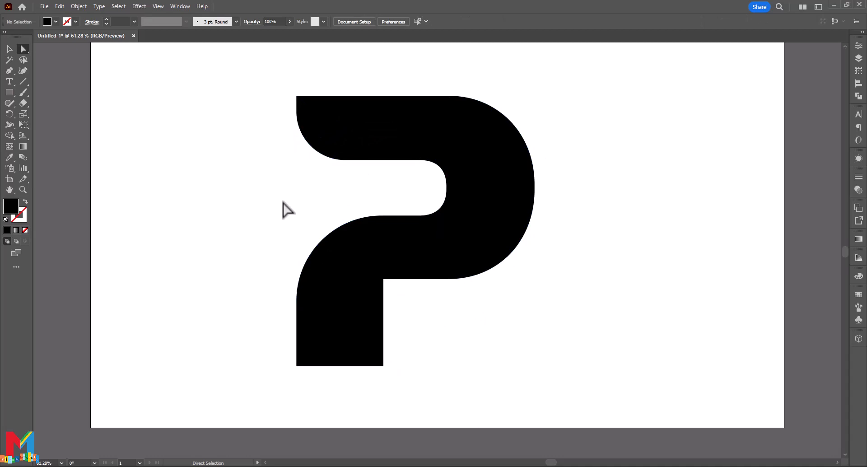
- Fill the whole P with light blue and move it slightly right and down on the artboard
{"action": "left_click", "coordinate": [387, 252]}
{"action": "key", "text": "v"}
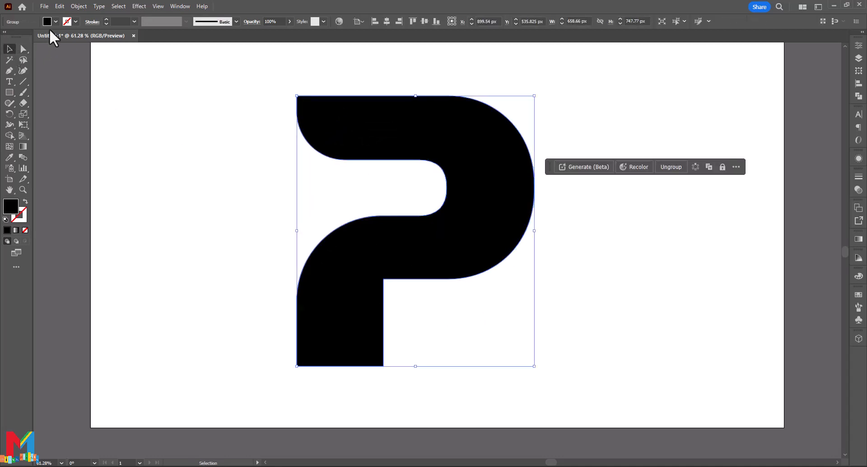
{"action": "left_click", "coordinate": [55, 21]}
{"action": "left_click", "coordinate": [63, 51]}
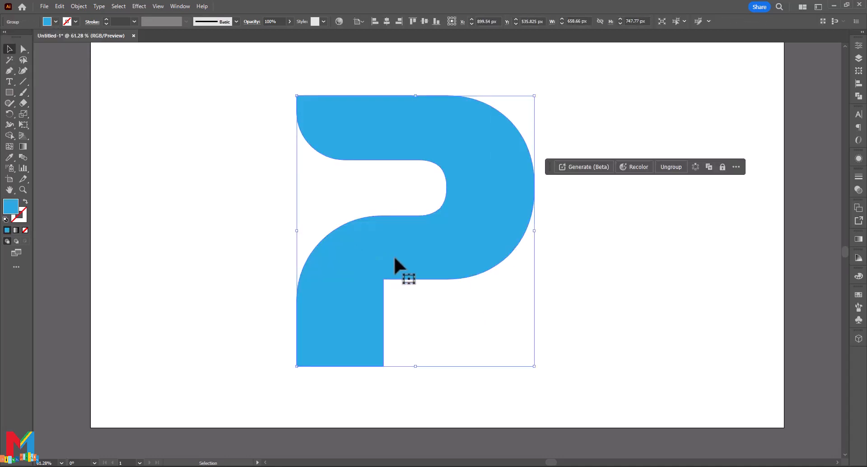
{"action": "left_click_drag", "start_coordinate": [394, 256], "coordinate": [418, 264]}
{"action": "left_click", "coordinate": [189, 194]}
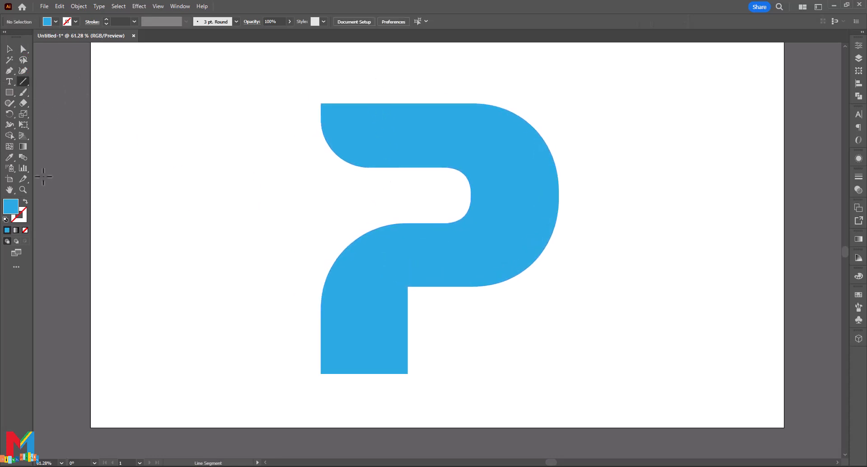
- Draw a black 1 pt line diagonally across the P's upper arm and bend it into an arc about 562 px wide
{"action": "left_click", "coordinate": [26, 202]}
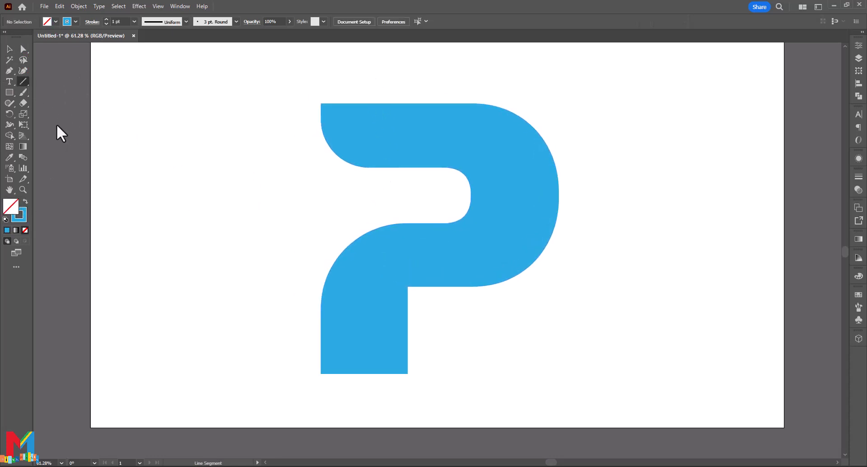
{"action": "left_click", "coordinate": [75, 22]}
{"action": "left_click", "coordinate": [24, 37]}
{"action": "mouse_move", "coordinate": [317, 98]}
{"action": "left_mouse_down"}
{"action": "mouse_move", "coordinate": [465, 179]}
{"action": "mouse_move", "coordinate": [455, 182]}
{"action": "mouse_move", "coordinate": [304, 97]}
{"action": "mouse_move", "coordinate": [466, 199]}
{"action": "left_mouse_up"}
{"action": "left_click", "coordinate": [23, 70]}
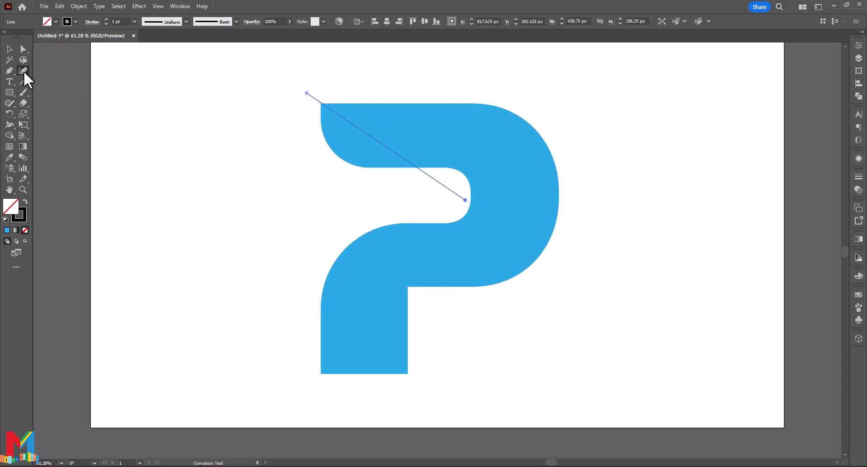
{"action": "left_click_drag", "start_coordinate": [387, 144], "coordinate": [435, 135]}
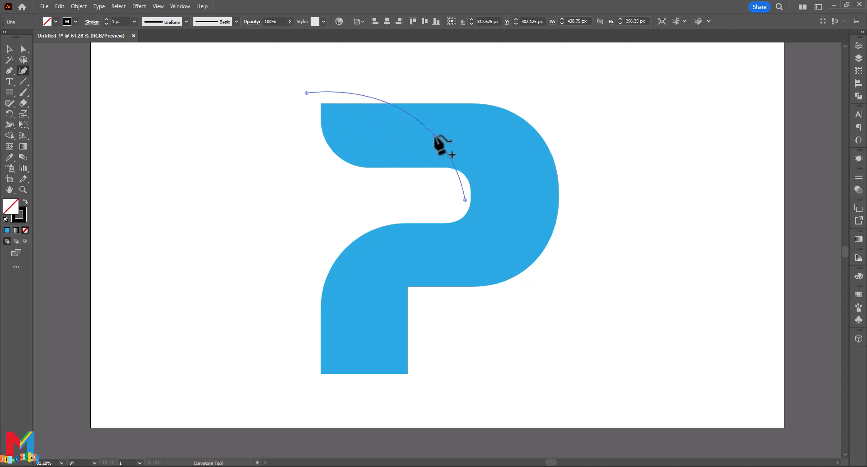
{"action": "left_click_drag", "start_coordinate": [307, 93], "coordinate": [262, 126]}
{"action": "key", "text": "v"}
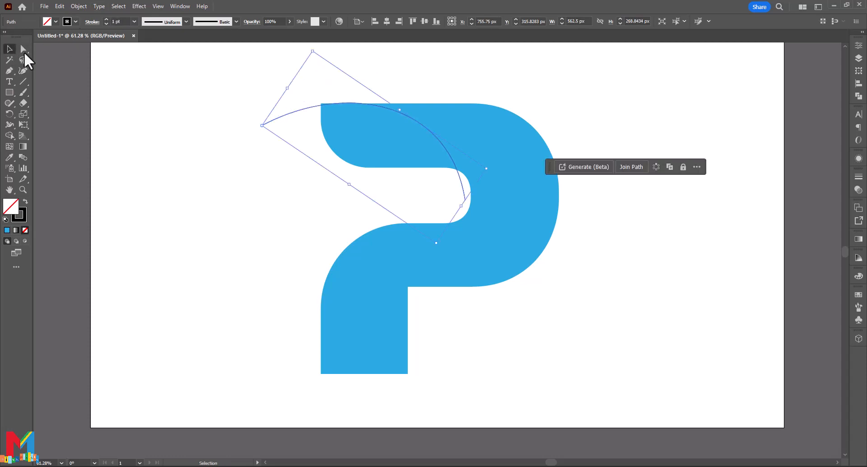
- Draw a second line across the upper arm just below the first arc and bend it into an arc about 504 px wide
{"action": "left_click", "coordinate": [23, 81]}
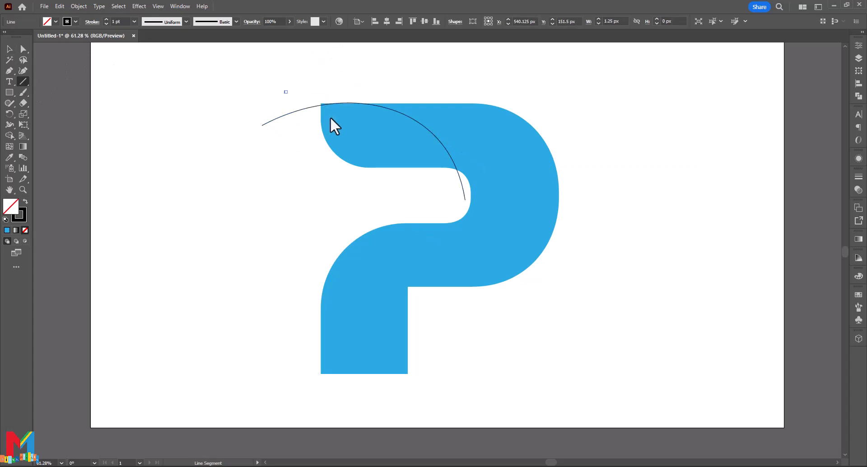
{"action": "left_click_drag", "start_coordinate": [285, 90], "coordinate": [455, 209]}
{"action": "left_click", "coordinate": [23, 71]}
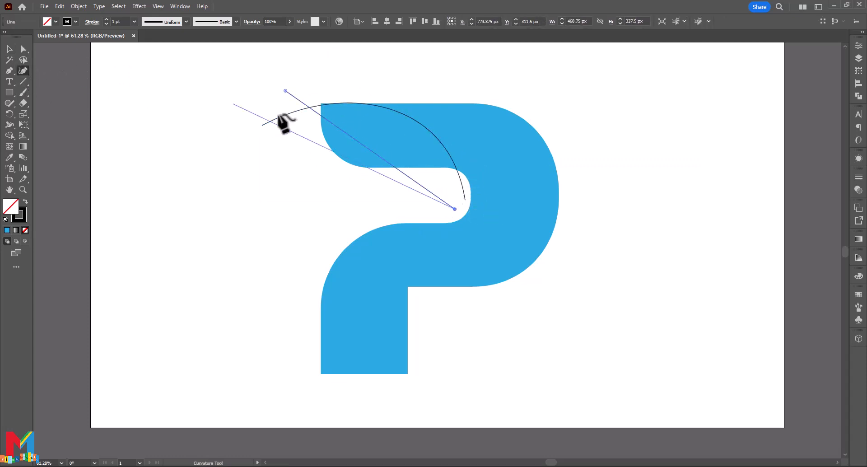
{"action": "left_click_drag", "start_coordinate": [368, 147], "coordinate": [425, 151]}
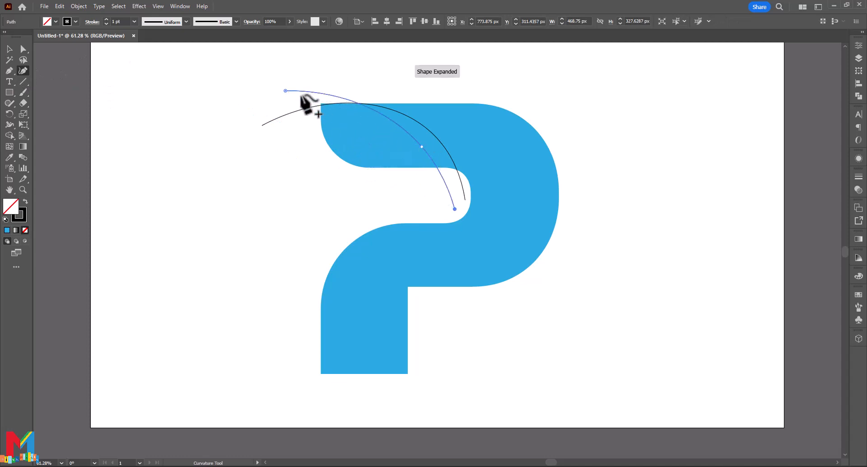
{"action": "left_click_drag", "start_coordinate": [285, 91], "coordinate": [273, 106]}
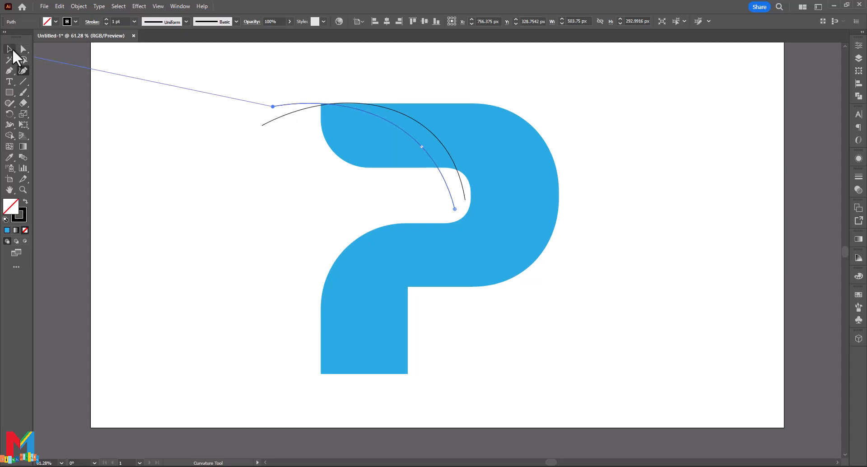
- Divide the P along both arcs with Pathfinder Divide and ungroup the resulting pieces
{"action": "left_click", "coordinate": [9, 48]}
{"action": "left_click_drag", "start_coordinate": [596, 90], "coordinate": [385, 197]}
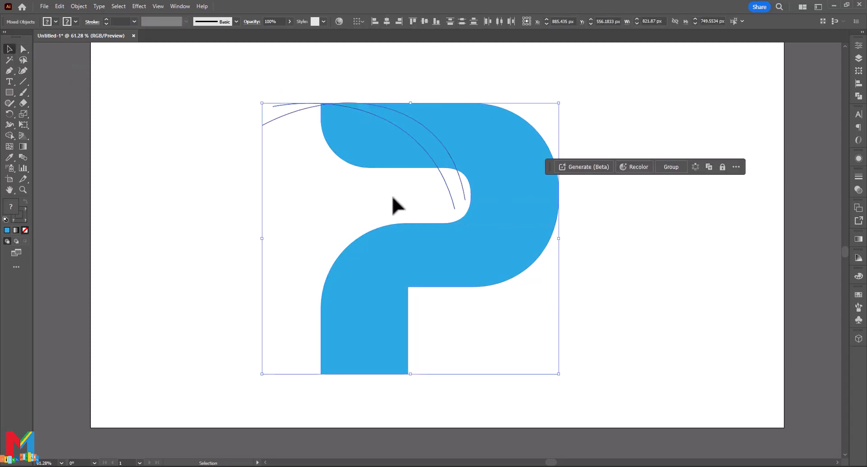
{"action": "left_click", "coordinate": [859, 97]}
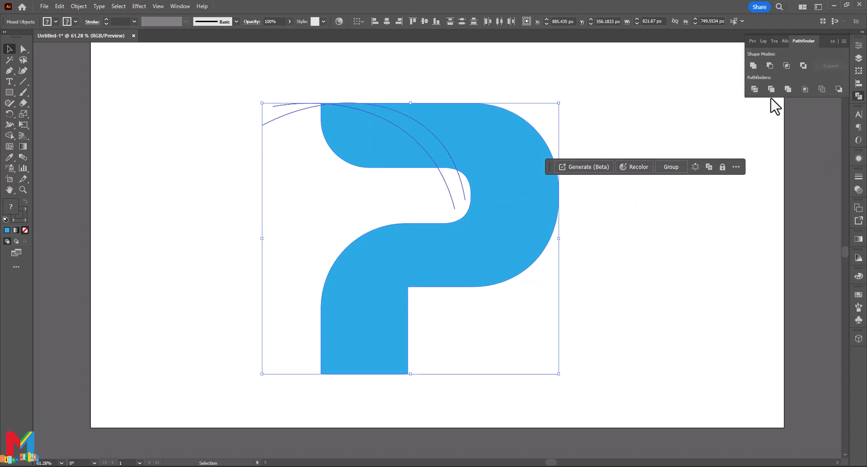
{"action": "left_click", "coordinate": [755, 90]}
{"action": "left_click", "coordinate": [714, 134]}
{"action": "left_click", "coordinate": [428, 150]}
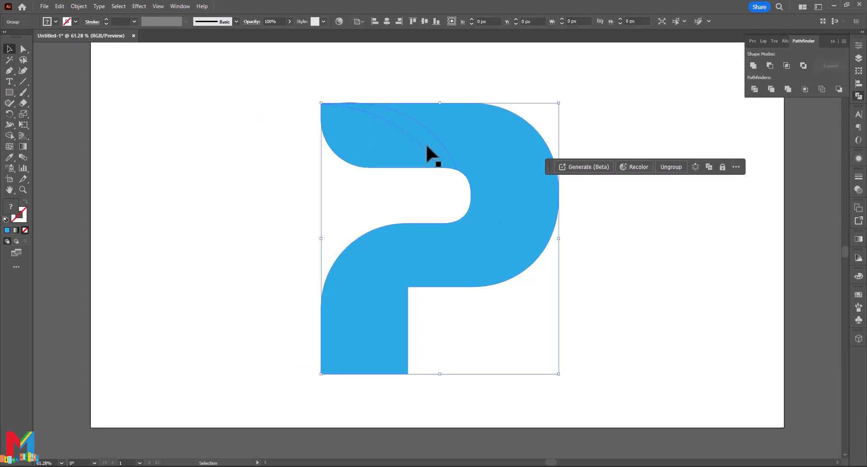
{"action": "right_click", "coordinate": [427, 146]}
{"action": "left_click", "coordinate": [454, 267]}
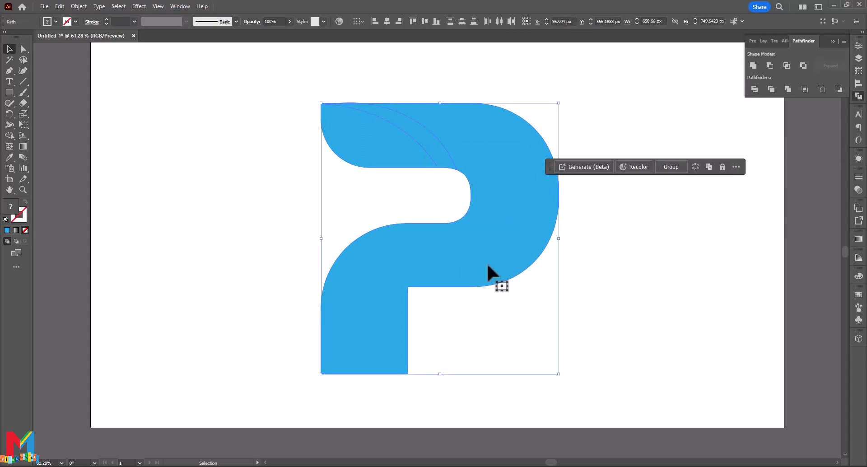
{"action": "left_click", "coordinate": [450, 195]}
- Fill the narrow curved strip between the two arcs with a darker blue
{"action": "left_click", "coordinate": [421, 138]}
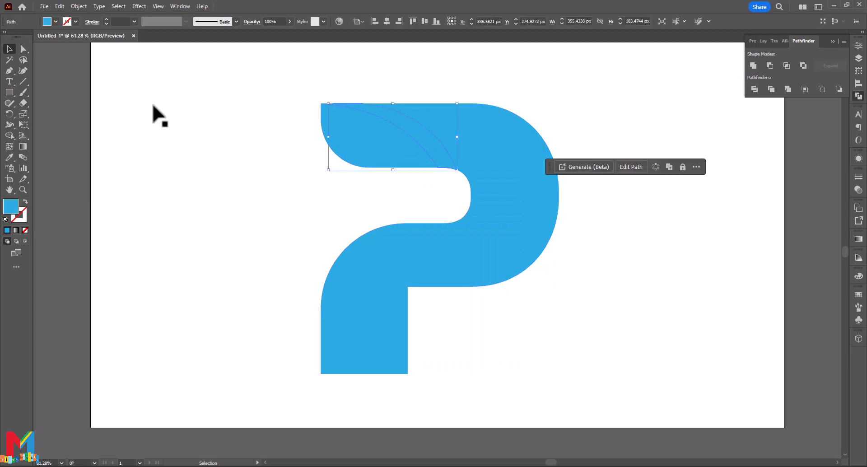
{"action": "left_click", "coordinate": [47, 21]}
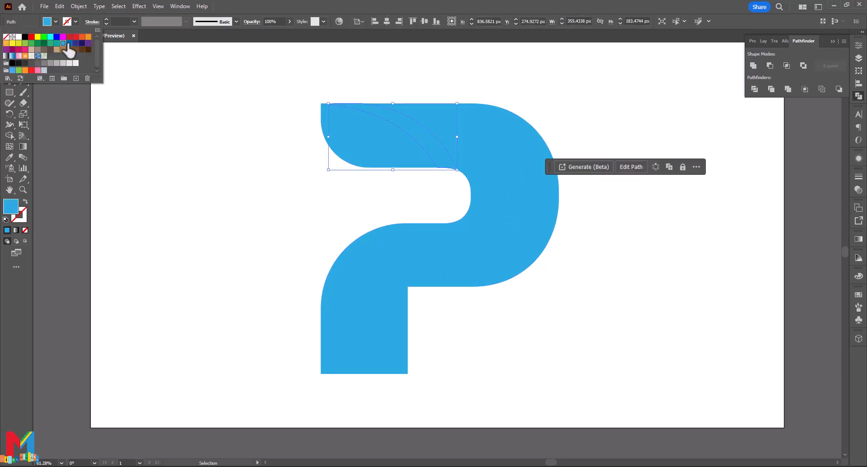
{"action": "left_click", "coordinate": [66, 44]}
{"action": "left_click", "coordinate": [190, 151]}
- Fill the leaf-shaped tip of the P's upper arm with orange
{"action": "left_click", "coordinate": [356, 162]}
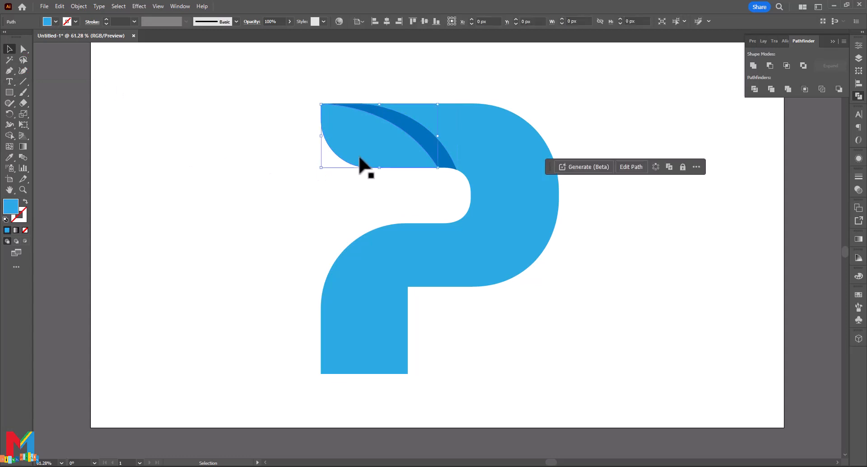
{"action": "left_click", "coordinate": [57, 22]}
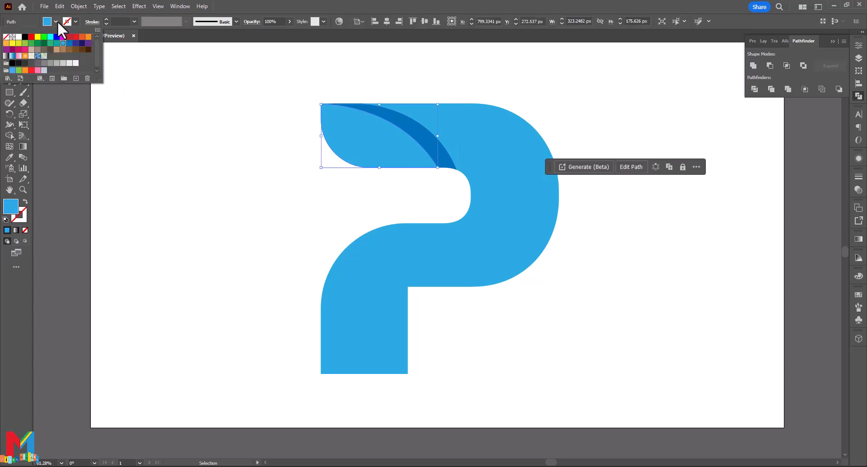
{"action": "left_click", "coordinate": [88, 37]}
{"action": "left_click", "coordinate": [122, 140]}
{"action": "left_click", "coordinate": [507, 375]}
- Round the bottom-right corner of the P's stem with its live corner
{"action": "scroll", "coordinate": [462, 332], "scroll_direction": "down", "scroll_amount": 2}
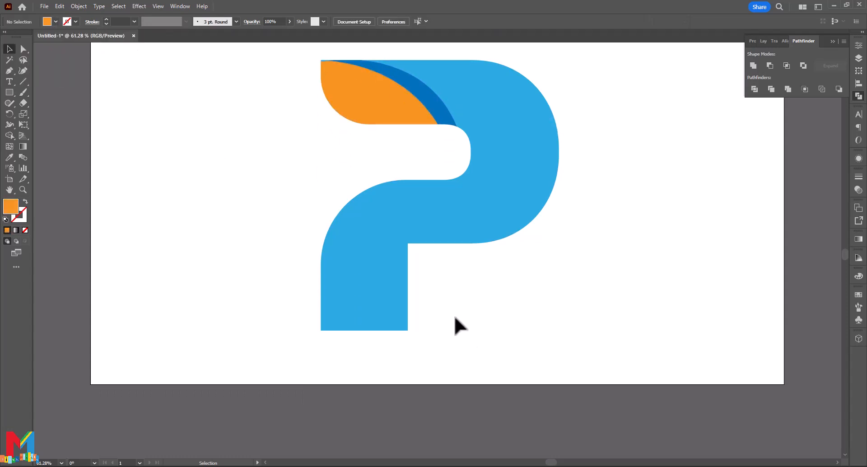
{"action": "left_click", "coordinate": [23, 50]}
{"action": "left_click", "coordinate": [351, 282]}
{"action": "scroll", "coordinate": [403, 354], "scroll_direction": "up", "scroll_amount": 1}
{"action": "left_click_drag", "start_coordinate": [402, 350], "coordinate": [361, 297]}
{"action": "left_click", "coordinate": [480, 362]}
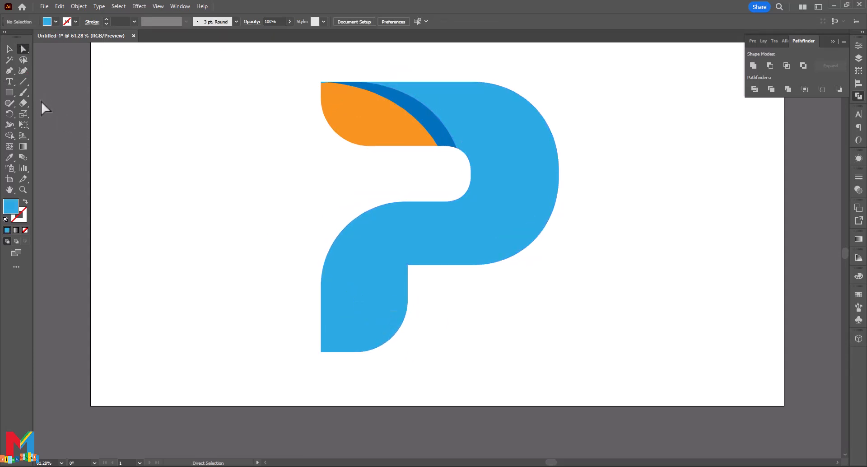
- Draw a line about 343 px wide from the stem's inner corner down past its left edge and bend it into an upward arc
{"action": "left_click", "coordinate": [23, 81]}
{"action": "mouse_move", "coordinate": [408, 266]}
{"action": "left_mouse_down"}
{"action": "mouse_move", "coordinate": [282, 337]}
{"action": "mouse_move", "coordinate": [284, 352]}
{"action": "left_mouse_up"}
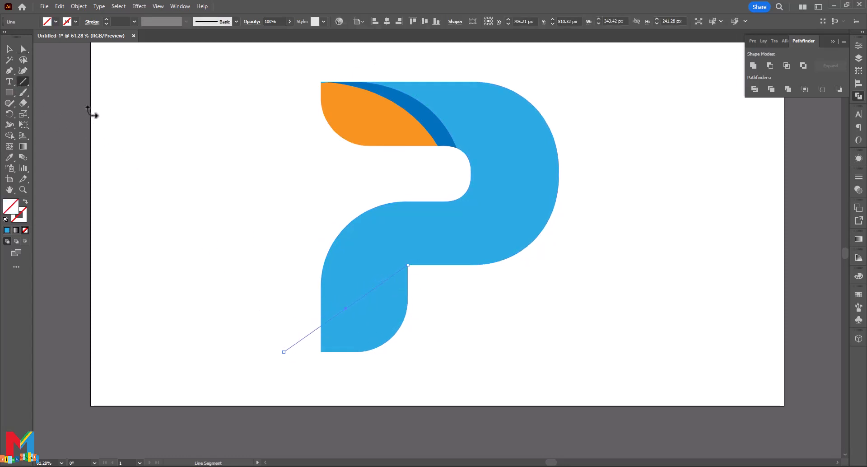
{"action": "left_click", "coordinate": [23, 71]}
{"action": "left_click_drag", "start_coordinate": [364, 296], "coordinate": [353, 282]}
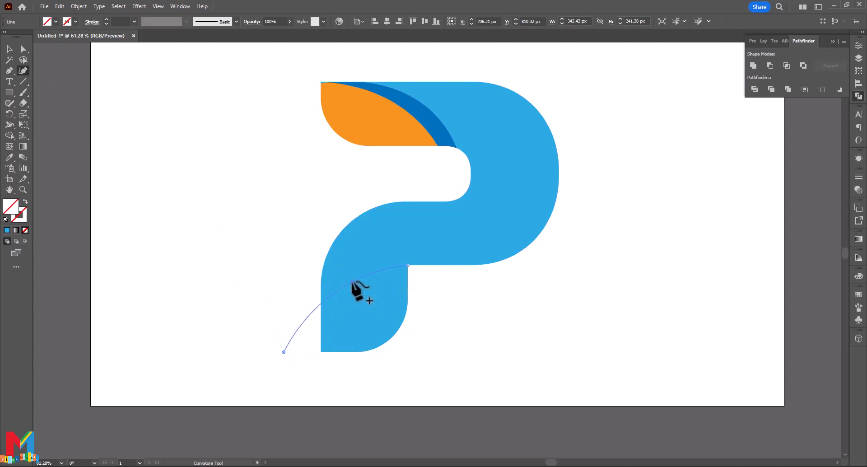
{"action": "left_click", "coordinate": [9, 48]}
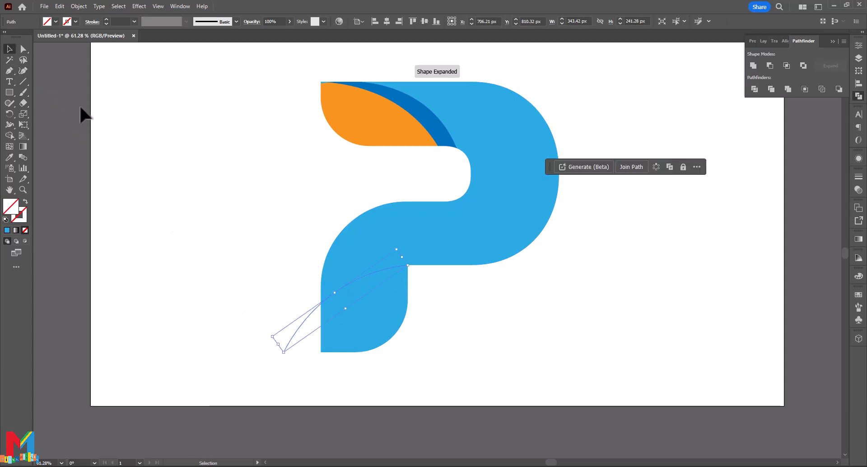
- Draw a second line about 301 px wide from the stem's inner corner past its left edge and bend it into a shallow upward arc
{"action": "left_click", "coordinate": [23, 82]}
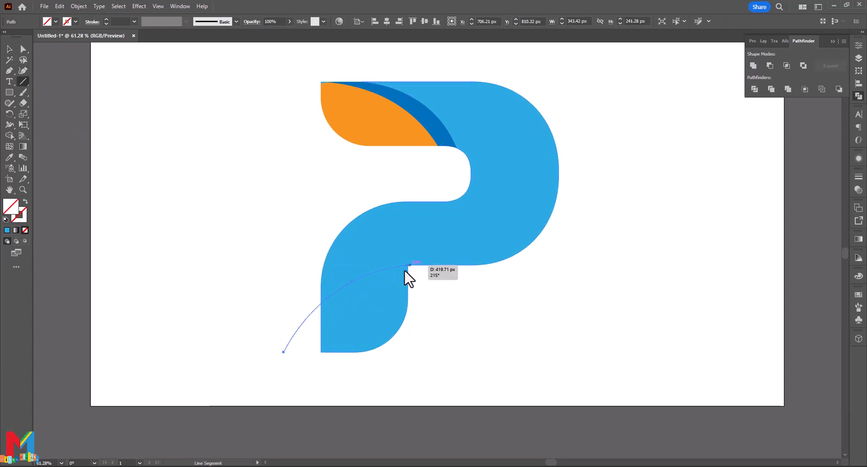
{"action": "left_click_drag", "start_coordinate": [409, 265], "coordinate": [301, 355]}
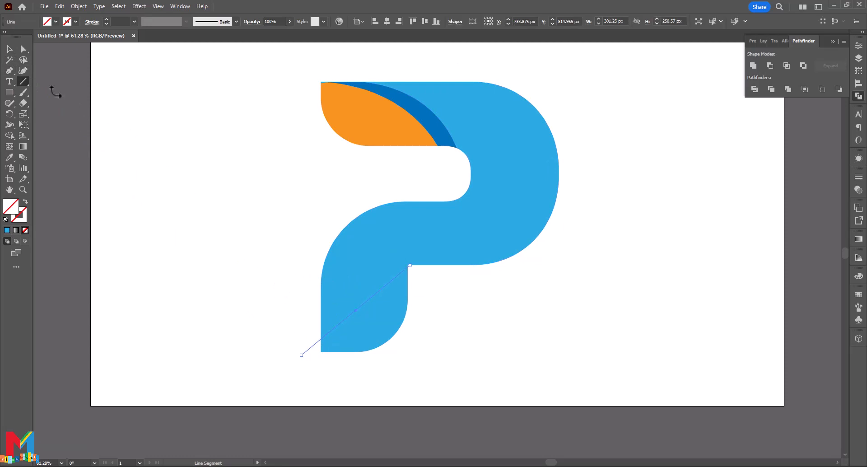
{"action": "left_click", "coordinate": [23, 71]}
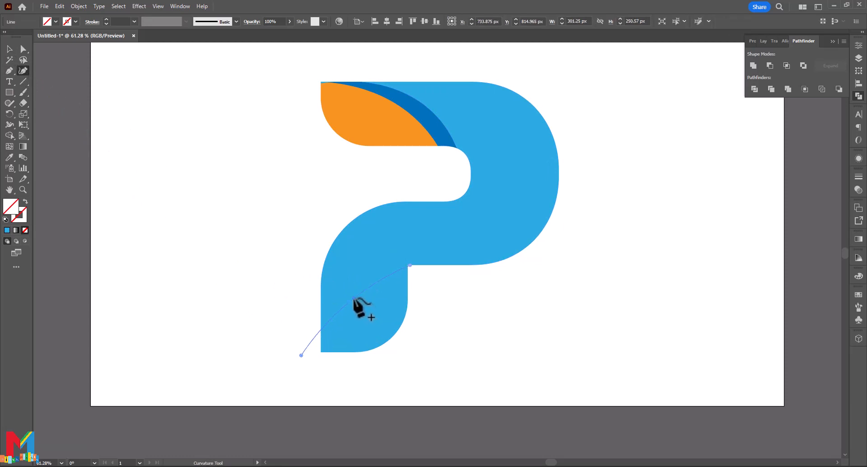
{"action": "left_click", "coordinate": [9, 49]}
- Divide the whole P along the two arcs crossing the stem and ungroup the resulting pieces
{"action": "key", "text": "ctrl+a"}
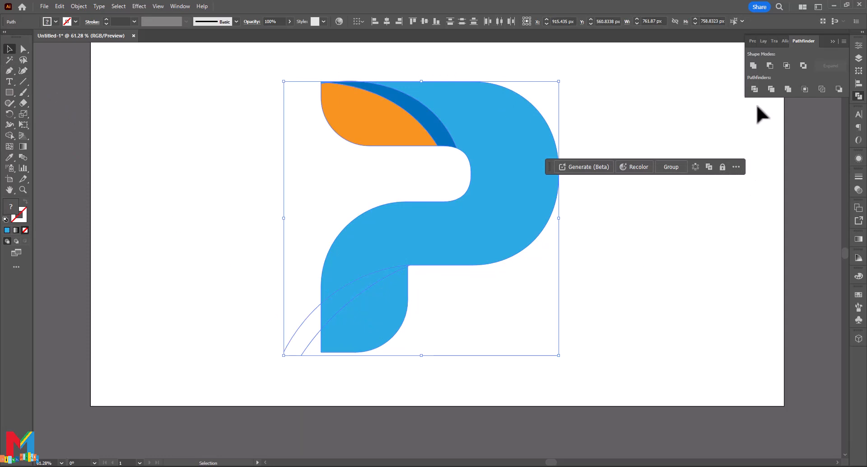
{"action": "left_click", "coordinate": [754, 89]}
{"action": "right_click", "coordinate": [381, 320]}
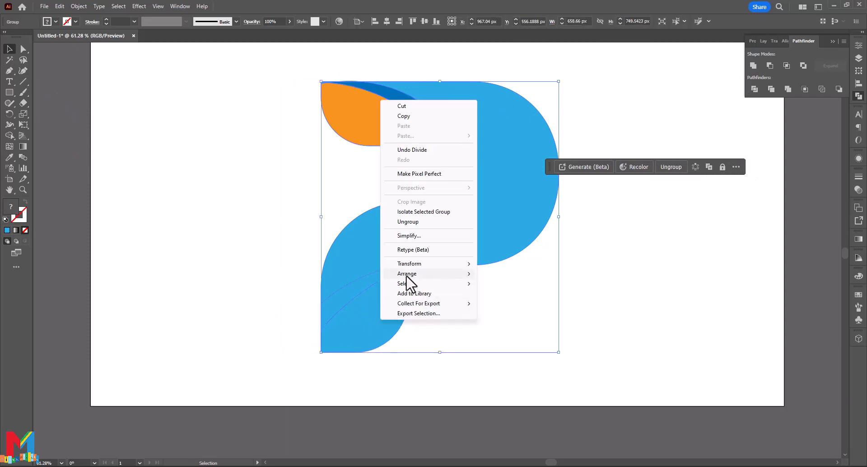
{"action": "left_click", "coordinate": [413, 222]}
{"action": "left_click", "coordinate": [420, 309]}
- Fill the narrow strip between the stem's arcs with the dark blue sampled from the upper arm's strip
{"action": "left_click", "coordinate": [362, 281]}
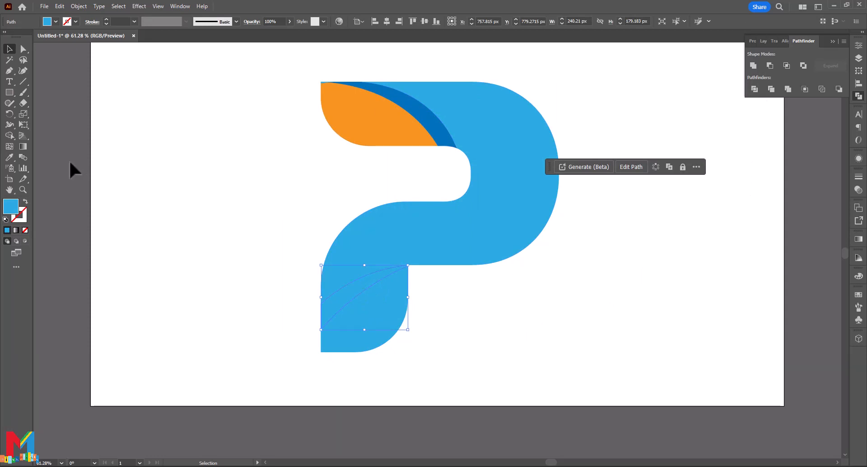
{"action": "key", "text": "w"}
{"action": "left_click", "coordinate": [395, 100]}
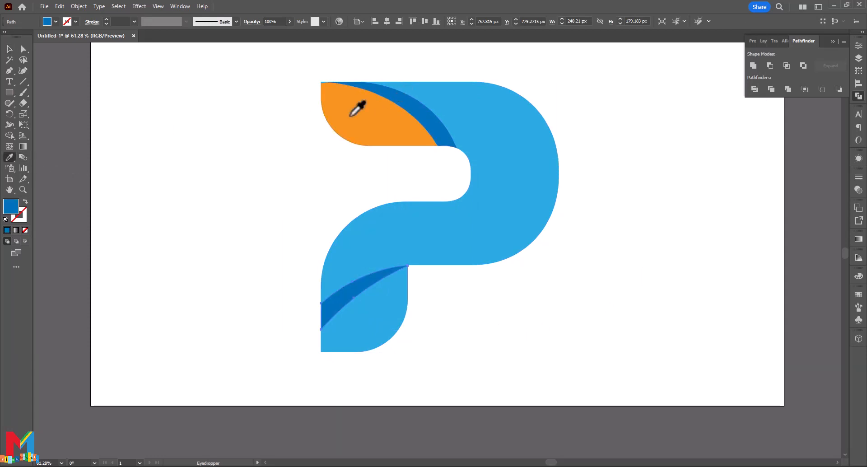
{"action": "left_click", "coordinate": [9, 49]}
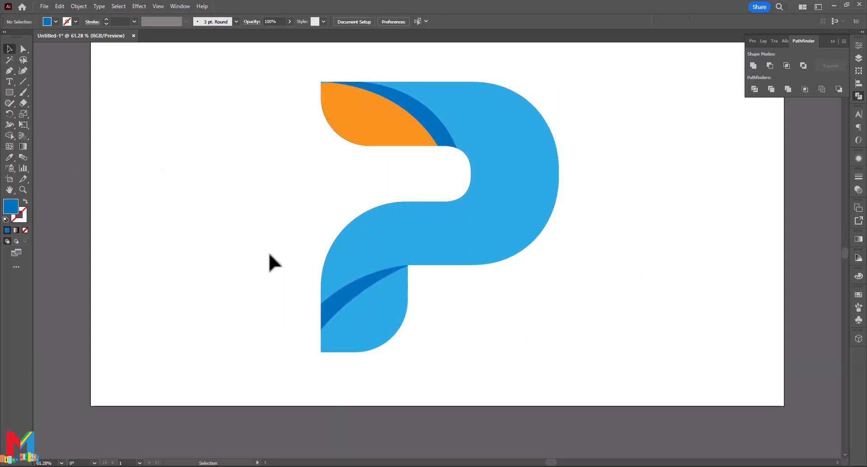
- Fill the stem's lower tip with the orange sampled from the upper arm's tip
{"action": "left_click", "coordinate": [9, 157]}
{"action": "left_click", "coordinate": [341, 112]}
{"action": "left_click", "coordinate": [9, 49]}
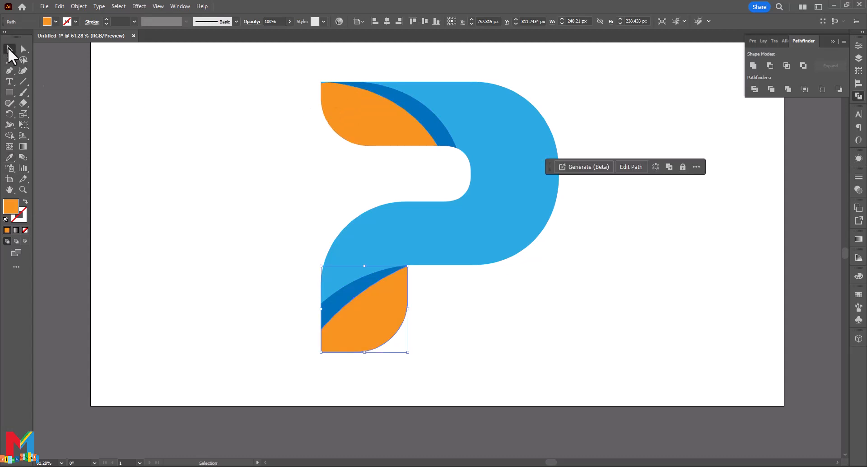
- Apply a linear gradient to the P's main body, running from light blue to dark blue
{"action": "scroll", "coordinate": [382, 140], "scroll_direction": "up", "scroll_amount": 1}
{"action": "left_click", "coordinate": [382, 140]}
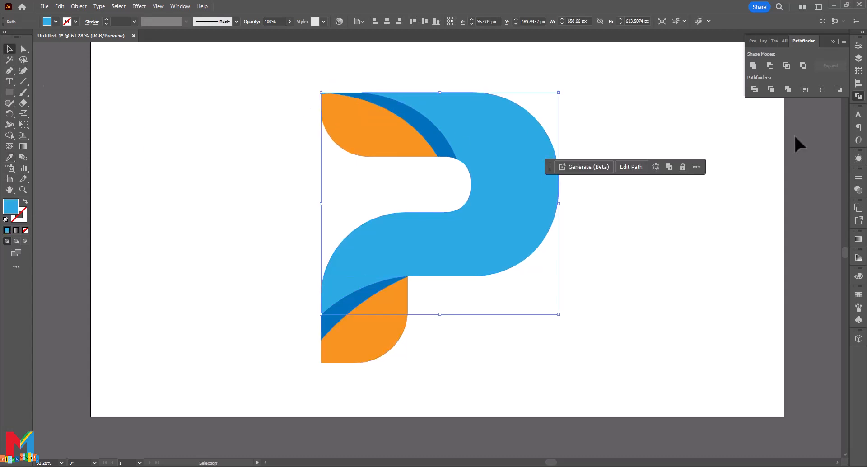
{"action": "left_click", "coordinate": [859, 240]}
{"action": "left_click", "coordinate": [753, 303]}
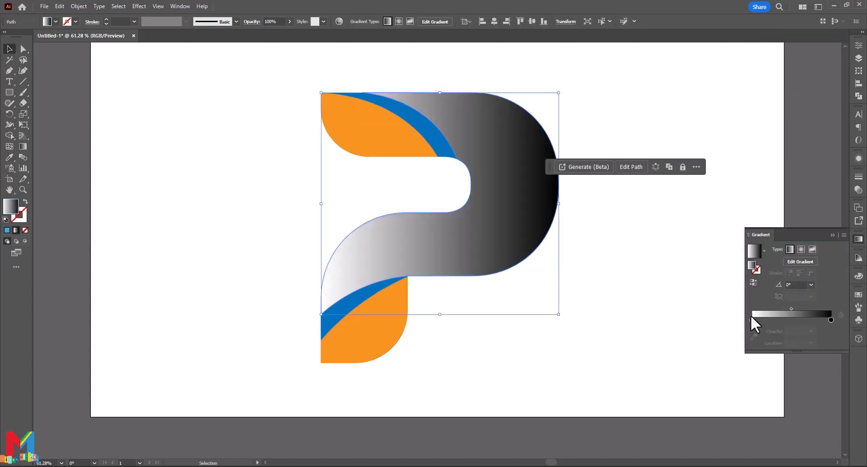
{"action": "double_click", "coordinate": [752, 320]}
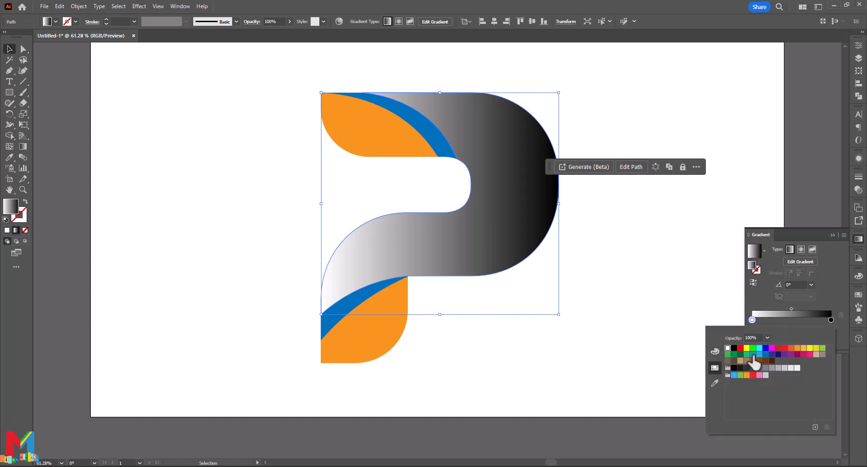
{"action": "left_click", "coordinate": [754, 354]}
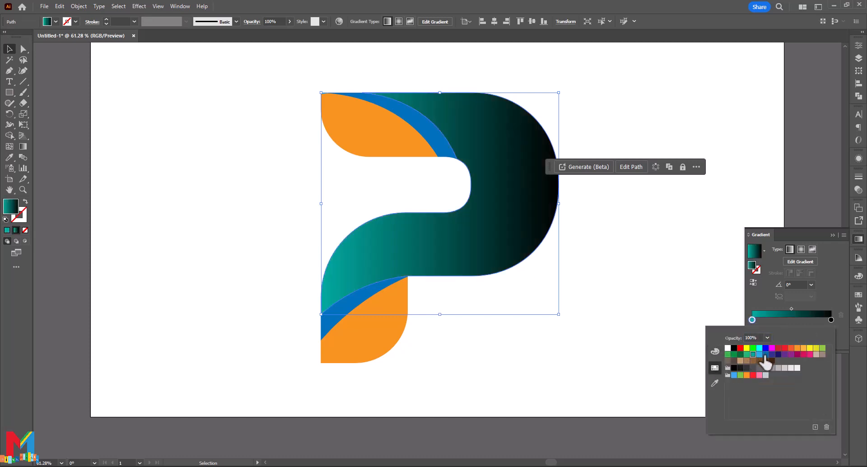
{"action": "left_click", "coordinate": [759, 354]}
{"action": "double_click", "coordinate": [831, 320]}
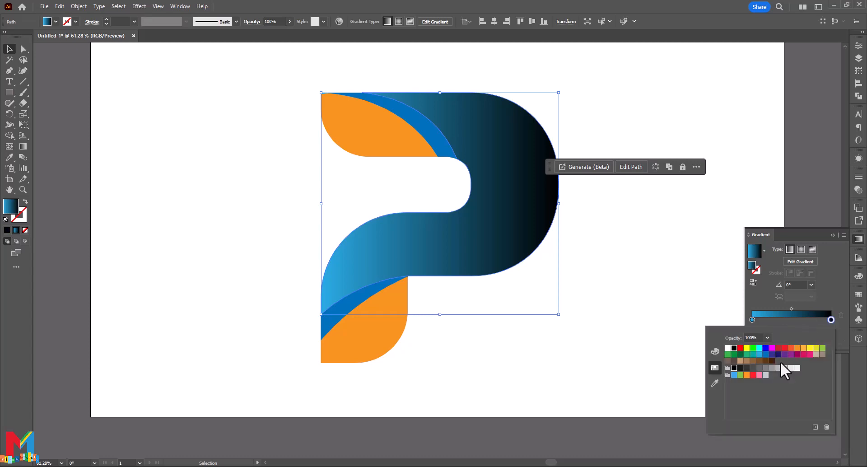
{"action": "left_click", "coordinate": [767, 354]}
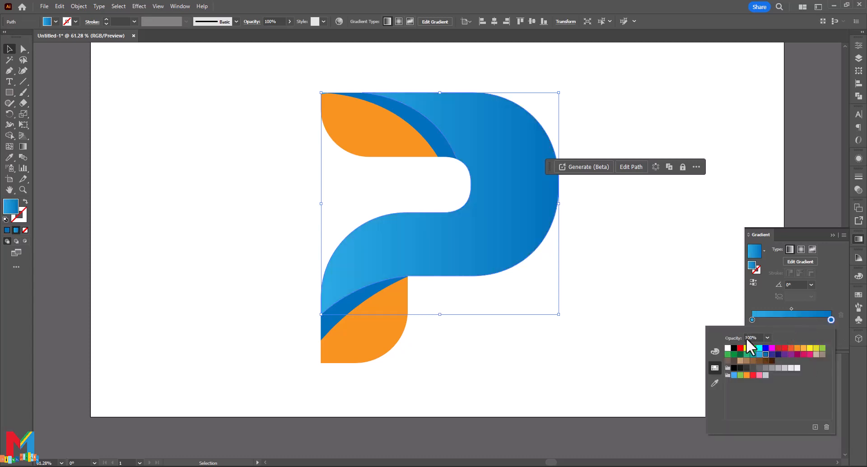
- Apply a linear gradient from black to dark blue to the narrow strip across the stem
{"action": "left_click", "coordinate": [335, 329]}
{"action": "left_click", "coordinate": [797, 322]}
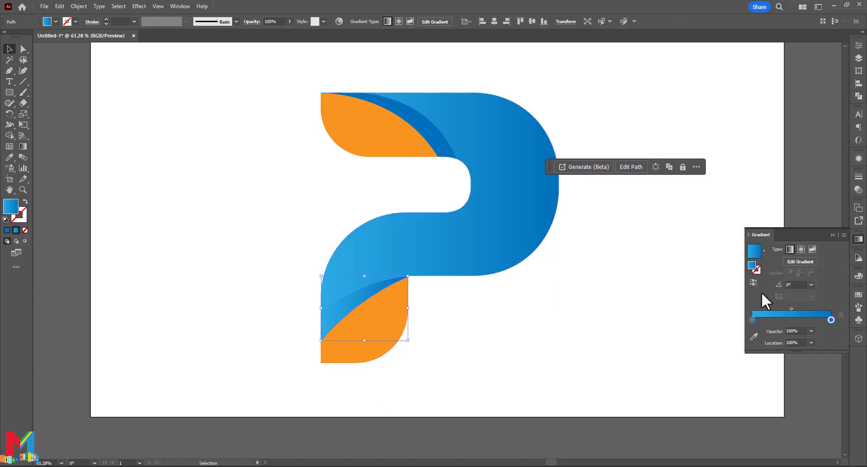
{"action": "double_click", "coordinate": [752, 320]}
{"action": "left_click", "coordinate": [739, 359]}
- Copy the stem strip's black-to-blue gradient onto the curved strip of the upper arm with the Eyedropper
{"action": "left_click", "coordinate": [442, 156]}
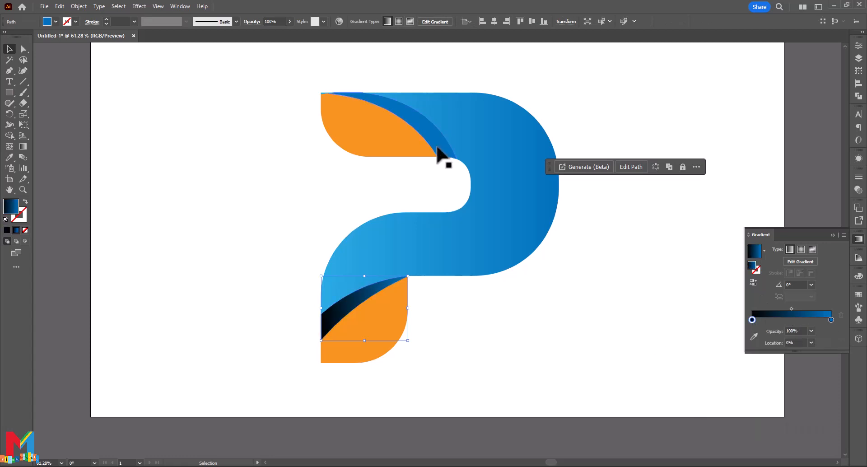
{"action": "left_click", "coordinate": [10, 158]}
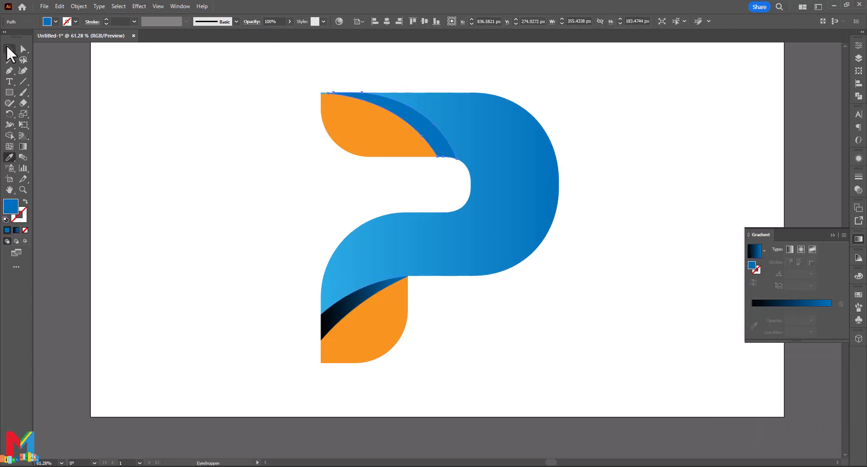
{"action": "left_click", "coordinate": [336, 303]}
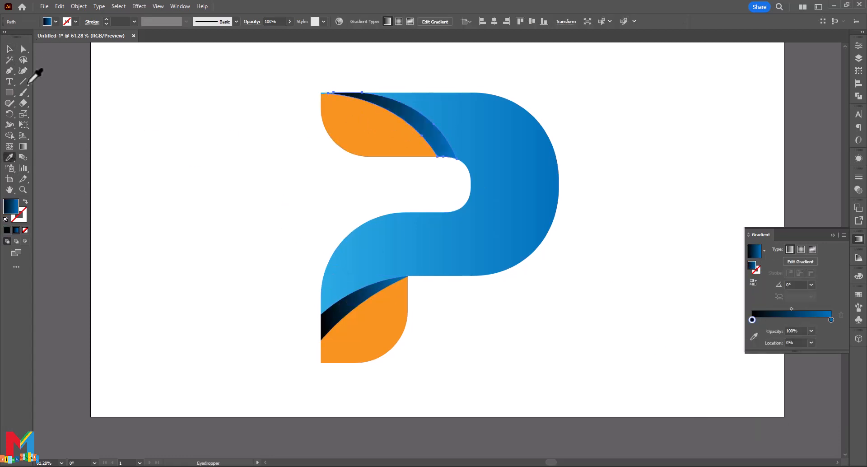
{"action": "key", "text": "v"}
- Apply a linear gradient from white to orange-red to the leaf-shaped tip of the upper arm
{"action": "left_click", "coordinate": [342, 140]}
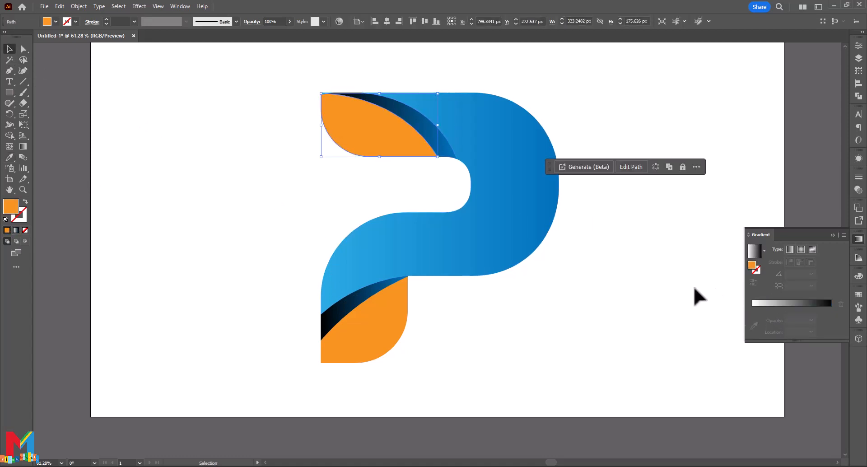
{"action": "left_click", "coordinate": [750, 254]}
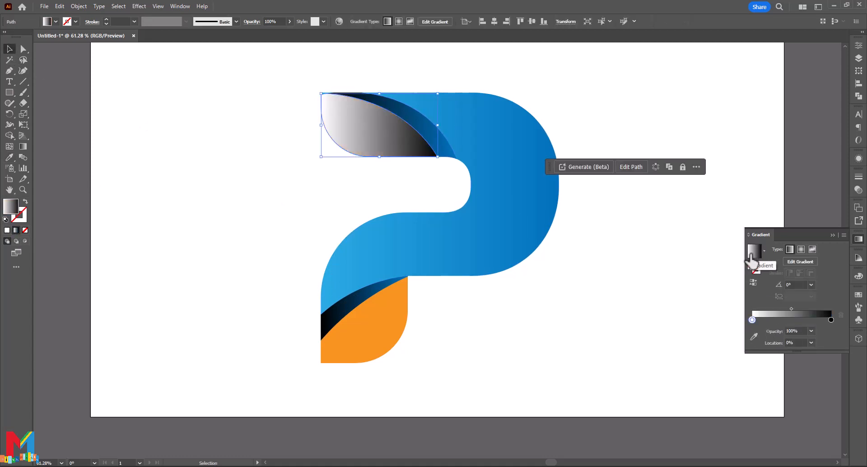
{"action": "double_click", "coordinate": [752, 320]}
{"action": "double_click", "coordinate": [832, 319]}
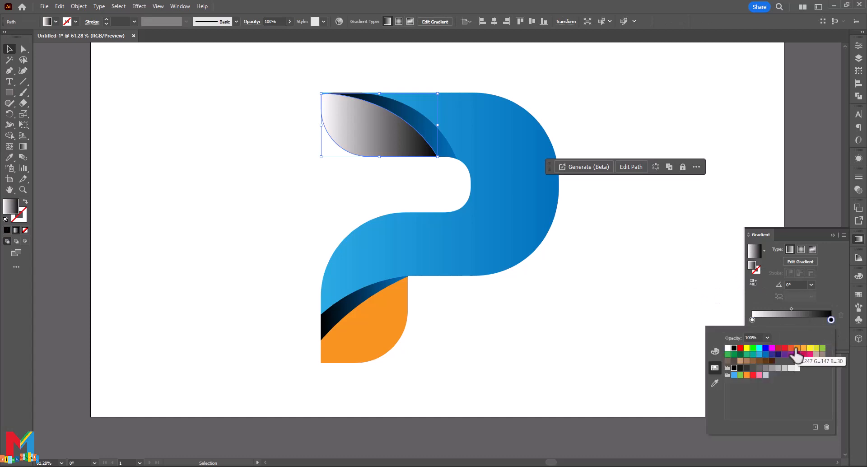
{"action": "left_click", "coordinate": [798, 349]}
{"action": "left_click", "coordinate": [785, 349]}
{"action": "left_click", "coordinate": [791, 348]}
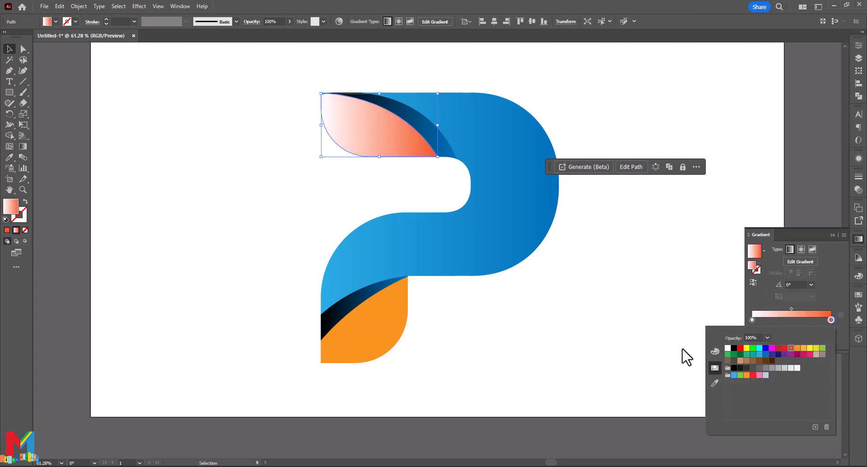
- Copy the upper tip's white-to-orange-red gradient onto the stem's lower tip with the Eyedropper
{"action": "left_click", "coordinate": [384, 300]}
{"action": "key", "text": "i"}
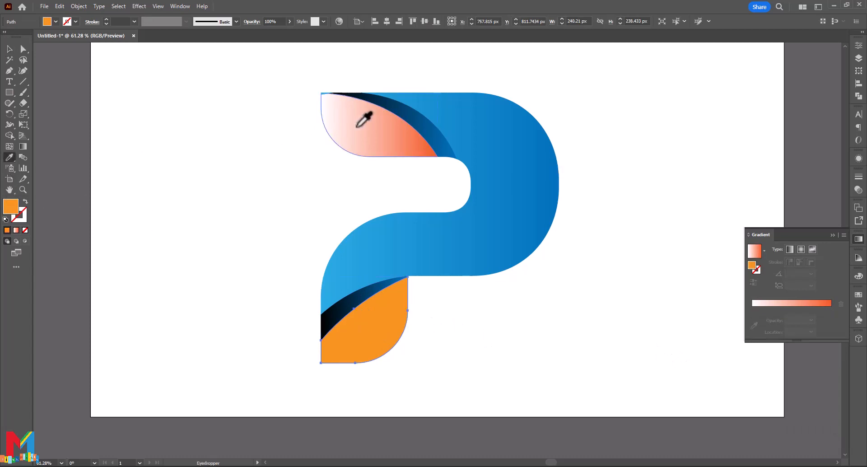
{"action": "left_click", "coordinate": [357, 124]}
{"action": "key", "text": "v"}
{"action": "left_click", "coordinate": [513, 363]}
- Redirect the main body's gradient diagonally from its upper-left to its lower-right, at about -40°
{"action": "left_click", "coordinate": [513, 133]}
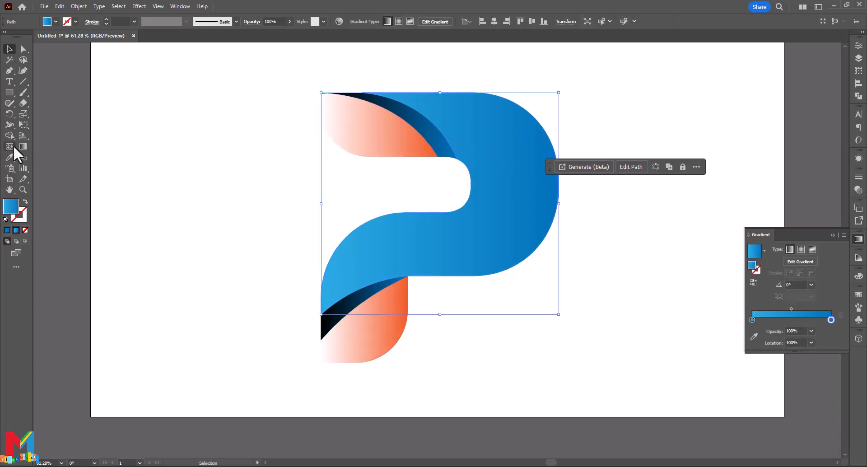
{"action": "left_click", "coordinate": [22, 146]}
{"action": "left_click_drag", "start_coordinate": [275, 87], "coordinate": [543, 312]}
{"action": "left_click", "coordinate": [9, 48]}
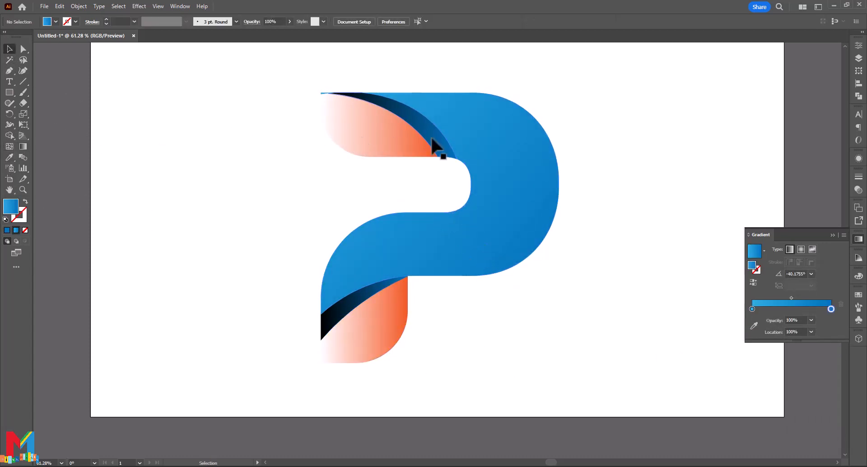
- Angle the upper strip's gradient diagonally at about -46° so the black starts at its upper-left end
{"action": "left_click", "coordinate": [435, 145]}
{"action": "left_click", "coordinate": [23, 147]}
{"action": "left_click_drag", "start_coordinate": [355, 78], "coordinate": [467, 192]}
{"action": "key", "text": "v"}
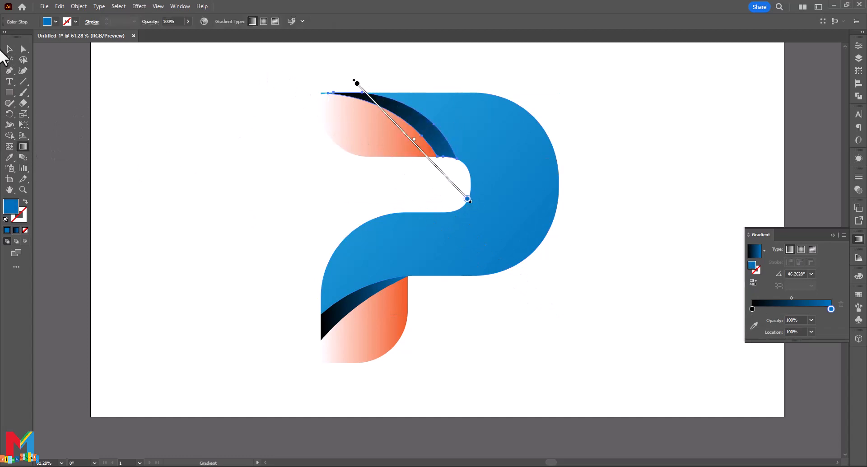
- Angle the stem strip's gradient diagonally so the black starts at the stem's inner corner and the blue lies lower left
{"action": "left_click", "coordinate": [330, 314]}
{"action": "left_click", "coordinate": [22, 148]}
{"action": "left_click_drag", "start_coordinate": [429, 256], "coordinate": [291, 345]}
{"action": "key", "text": "v"}
- Angle the upper tip's gradient at about 43° with the white starting beyond its rounded lower-left corner
{"action": "left_click", "coordinate": [357, 131]}
{"action": "left_click", "coordinate": [24, 147]}
{"action": "left_click_drag", "start_coordinate": [469, 73], "coordinate": [282, 215]}
{"action": "left_click_drag", "start_coordinate": [269, 231], "coordinate": [367, 139]}
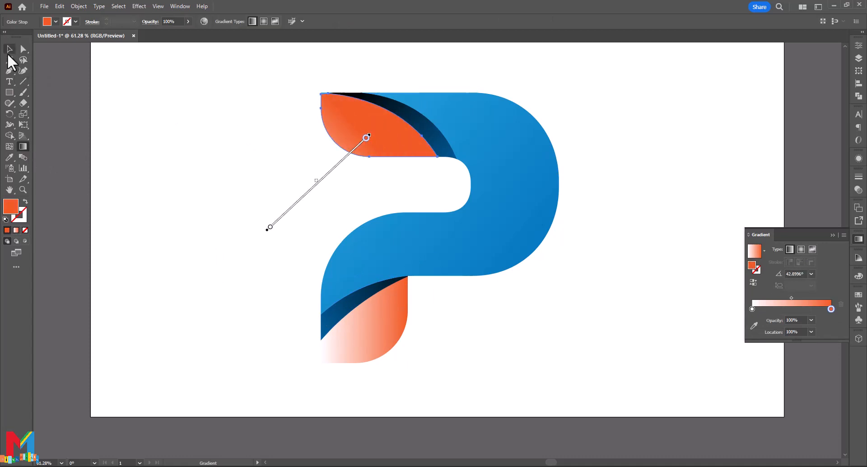
{"action": "left_click", "coordinate": [9, 49]}
- Angle the stem tip's gradient at about 144° with the white starting beyond its rounded lower-right corner
{"action": "scroll", "coordinate": [325, 301], "scroll_direction": "down", "scroll_amount": 2}
{"action": "left_click", "coordinate": [326, 301]}
{"action": "key", "text": "g"}
{"action": "left_click_drag", "start_coordinate": [452, 349], "coordinate": [376, 296]}
{"action": "scroll", "coordinate": [376, 296], "scroll_direction": "up", "scroll_amount": 2}
{"action": "left_click", "coordinate": [9, 49]}
{"action": "left_click", "coordinate": [177, 110]}
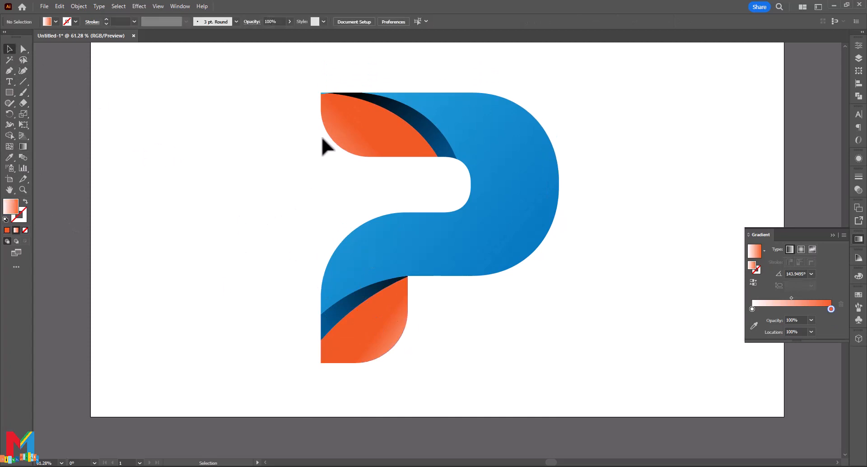
- Duplicate the P's blue main body and place the copy to the right of the logo
{"action": "scroll", "coordinate": [428, 174], "scroll_direction": "right", "scroll_amount": 3}
{"action": "scroll", "coordinate": [424, 197], "scroll_direction": "up", "scroll_amount": 1}
{"action": "left_click_drag", "start_coordinate": [488, 228], "coordinate": [718, 238]}
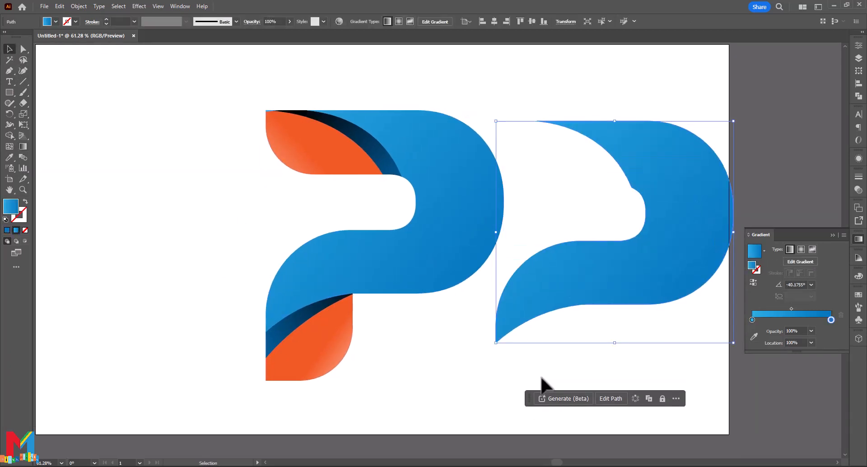
{"action": "left_click", "coordinate": [565, 310]}
{"action": "left_click", "coordinate": [631, 251]}
- Paste another copy over the duplicated body in place and shift it about 56 px to the left
{"action": "left_click", "coordinate": [59, 6]}
{"action": "left_click", "coordinate": [83, 51]}
{"action": "left_click", "coordinate": [59, 6]}
{"action": "left_click", "coordinate": [102, 84]}
{"action": "left_click_drag", "start_coordinate": [694, 212], "coordinate": [673, 213]}
- Fill the shifted copy with green and reduce its height from the top to about 600 px
{"action": "left_click", "coordinate": [56, 22]}
{"action": "left_click", "coordinate": [54, 46]}
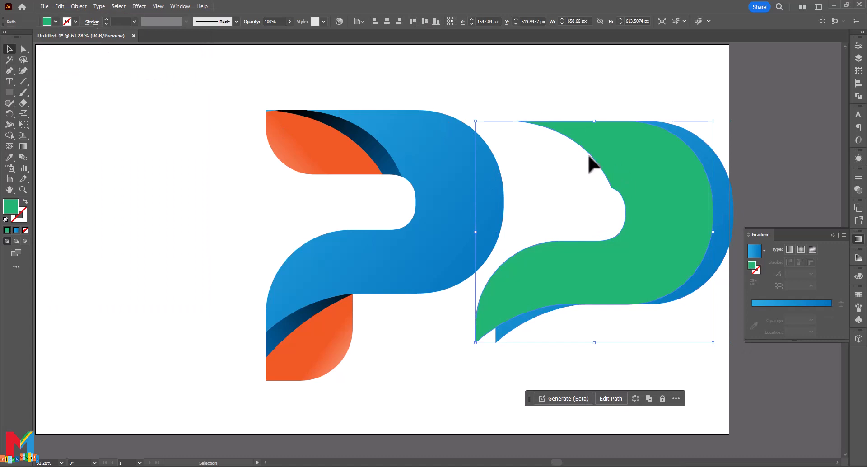
{"action": "left_click_drag", "start_coordinate": [594, 121], "coordinate": [595, 126]}
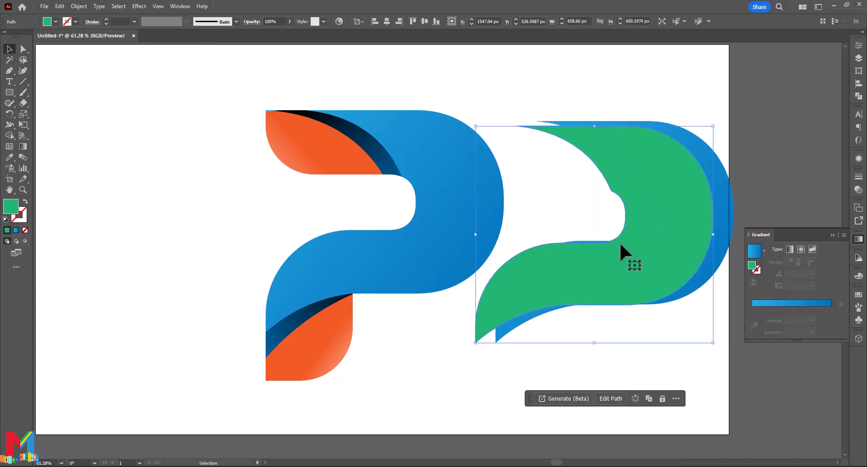
- Subtract the green shape from the blue duplicate behind it with Minus Front
{"action": "left_click_drag", "start_coordinate": [618, 241], "coordinate": [516, 228]}
{"action": "left_click_drag", "start_coordinate": [686, 117], "coordinate": [499, 260]}
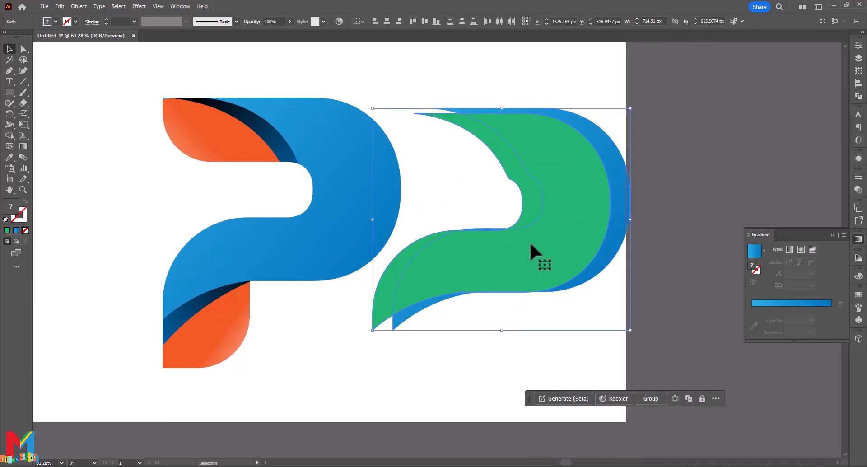
{"action": "left_click", "coordinate": [858, 96]}
{"action": "left_click", "coordinate": [770, 65]}
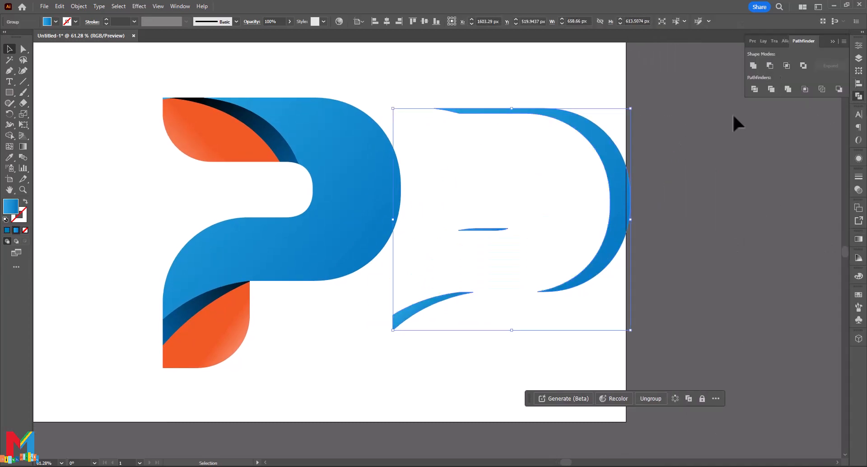
- Remove the small middle and lower-left leftover pieces with the Shape Builder, keeping the outer crescent band
{"action": "left_click", "coordinate": [15, 137]}
{"action": "left_click_drag", "start_coordinate": [486, 214], "coordinate": [432, 315]}
{"action": "left_click", "coordinate": [8, 47]}
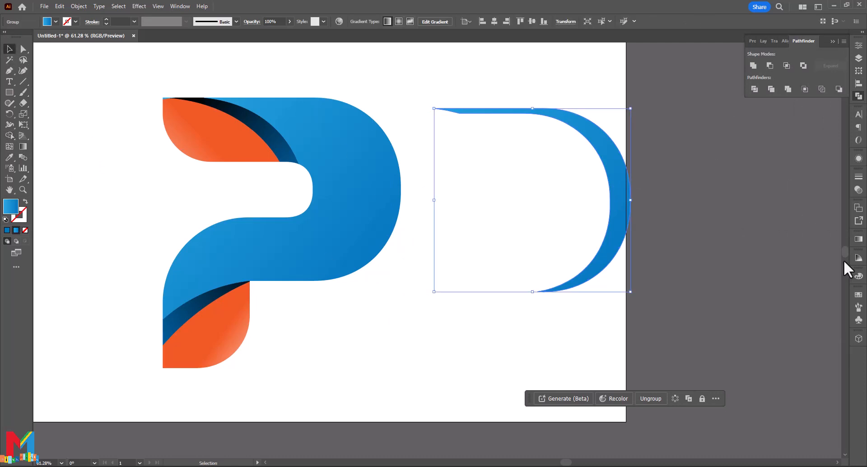
- Fill the crescent band with a white-to-black linear gradient and set the black end stop's opacity to 0%
{"action": "left_click", "coordinate": [859, 239]}
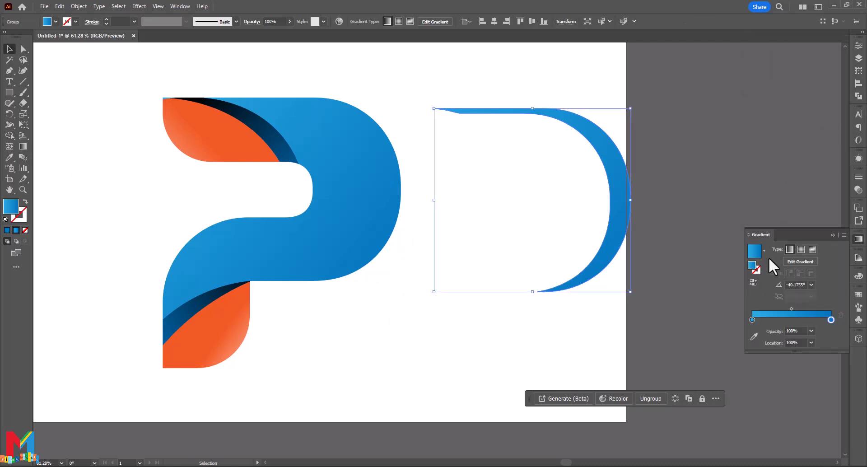
{"action": "left_click", "coordinate": [765, 251]}
{"action": "scroll", "coordinate": [722, 278], "scroll_direction": "up", "scroll_amount": 1}
{"action": "left_click", "coordinate": [721, 278]}
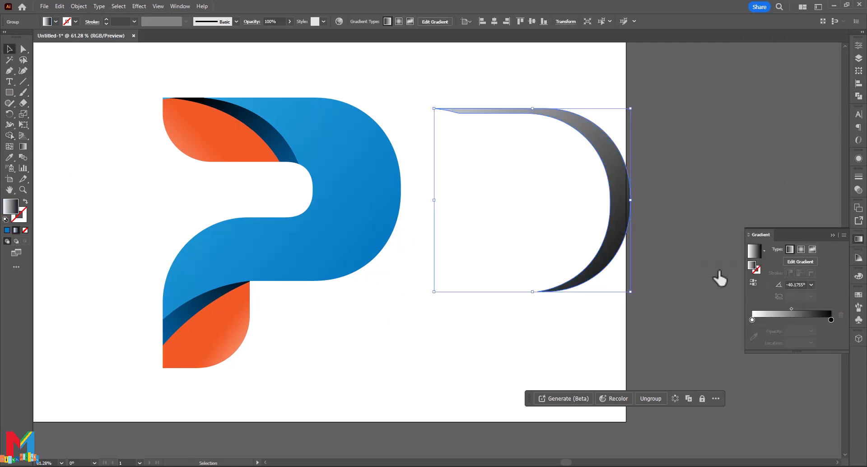
{"action": "left_click", "coordinate": [811, 331]}
{"action": "left_click", "coordinate": [820, 340]}
- Move the crescent band onto the P, aligned with the outer edge of the bowl, and deselect it
{"action": "left_click_drag", "start_coordinate": [604, 221], "coordinate": [387, 218]}
{"action": "left_click", "coordinate": [471, 221]}
{"action": "left_click_drag", "start_coordinate": [472, 222], "coordinate": [533, 228]}
- Try to recolor the gradient's transparent end stop white
{"action": "double_click", "coordinate": [831, 309]}
{"action": "left_click", "coordinate": [728, 337]}
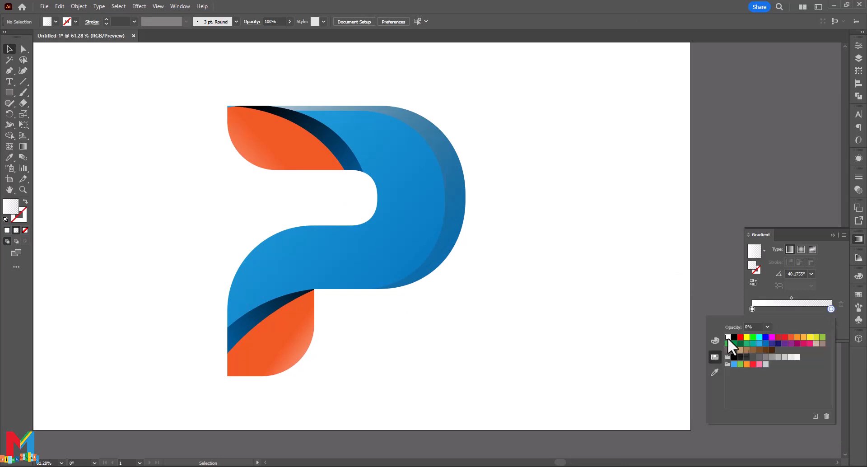
{"action": "left_click", "coordinate": [811, 288]}
- Set the crescent band's blending mode to Multiply so it shades the outer edge of the bowl
{"action": "left_click", "coordinate": [463, 217]}
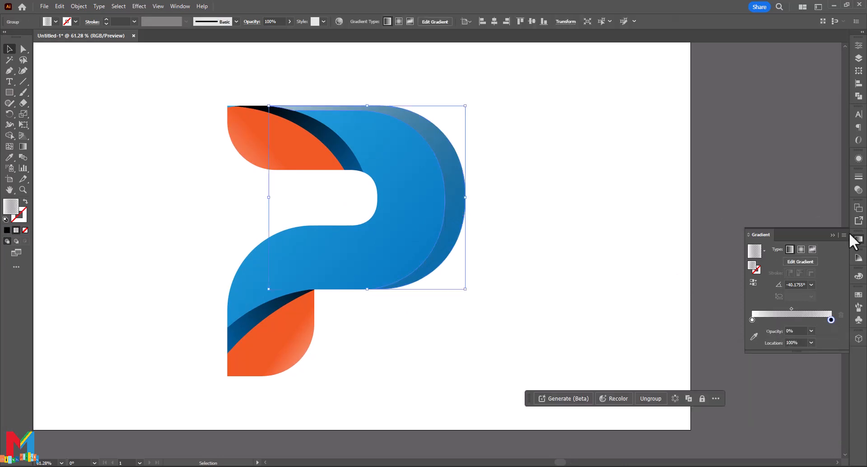
{"action": "left_click", "coordinate": [859, 239]}
{"action": "left_click", "coordinate": [859, 190]}
{"action": "left_click", "coordinate": [767, 187]}
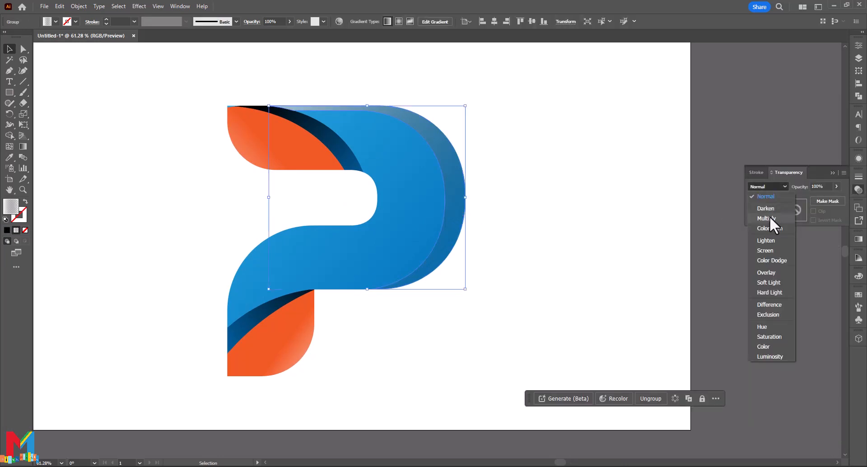
{"action": "left_click", "coordinate": [643, 218]}
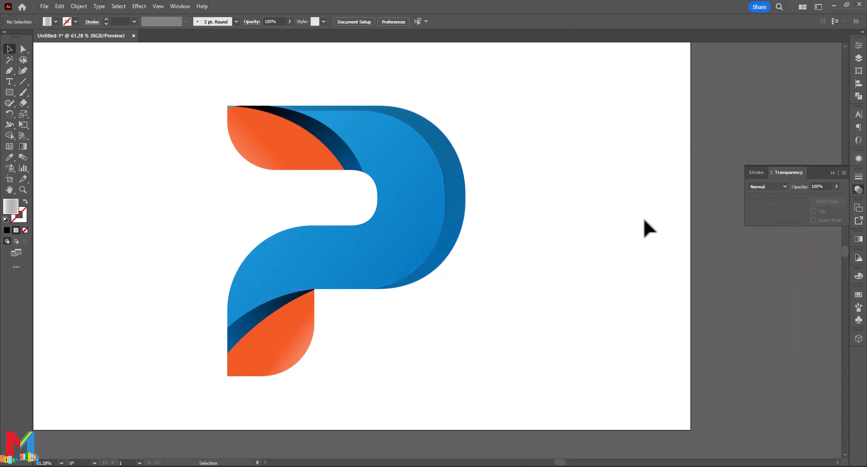
- Select the whole P logo, enlarge it slightly and center it on the artboard
{"action": "key", "text": "ctrl+minus"}
{"action": "left_click_drag", "start_coordinate": [519, 120], "coordinate": [199, 397]}
{"action": "left_click_drag", "start_coordinate": [365, 354], "coordinate": [312, 374]}
{"action": "left_click_drag", "start_coordinate": [371, 382], "coordinate": [389, 384]}
{"action": "left_click", "coordinate": [407, 423]}
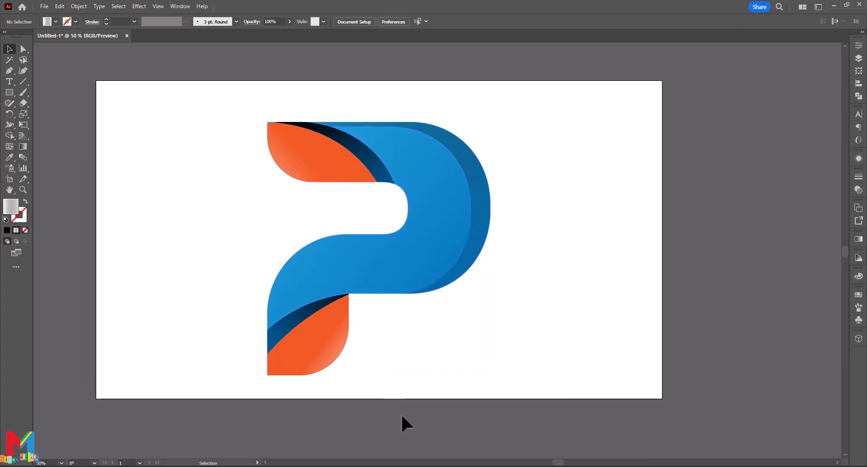